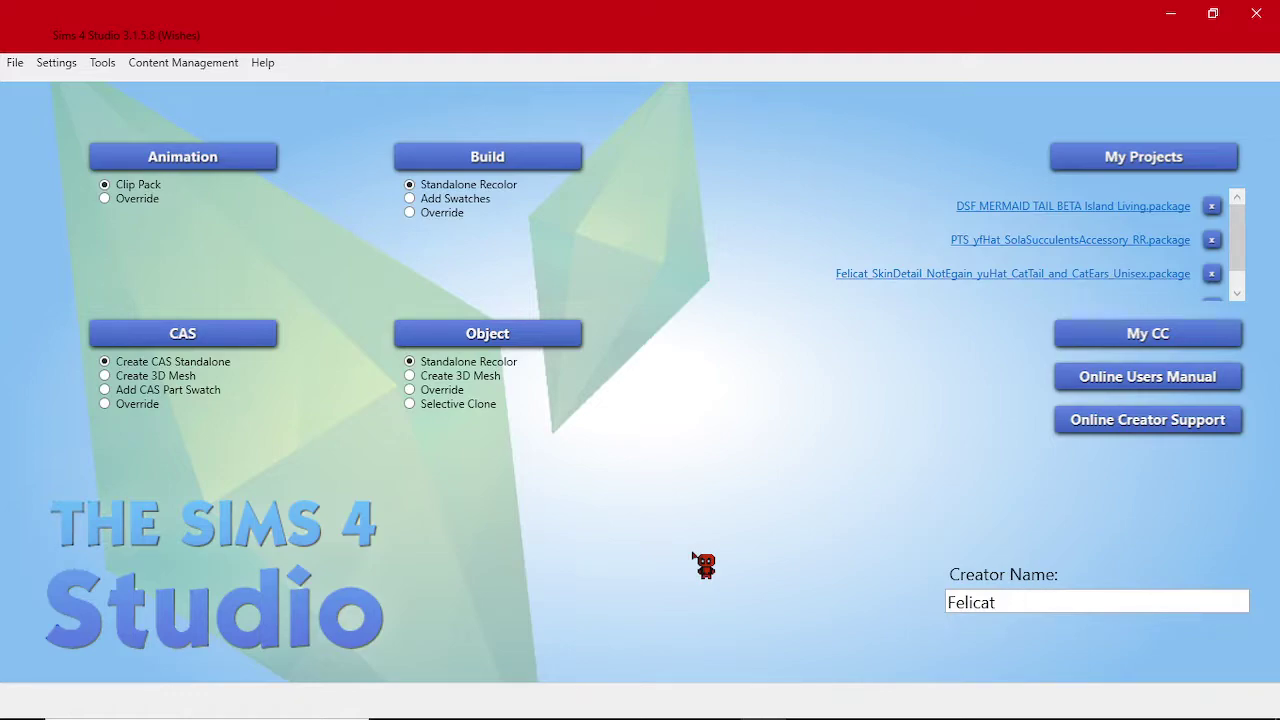
Bring up the File Explorer window for the Jomsims Phedemonia costume ZIP folder
mouse_move(572, 712)
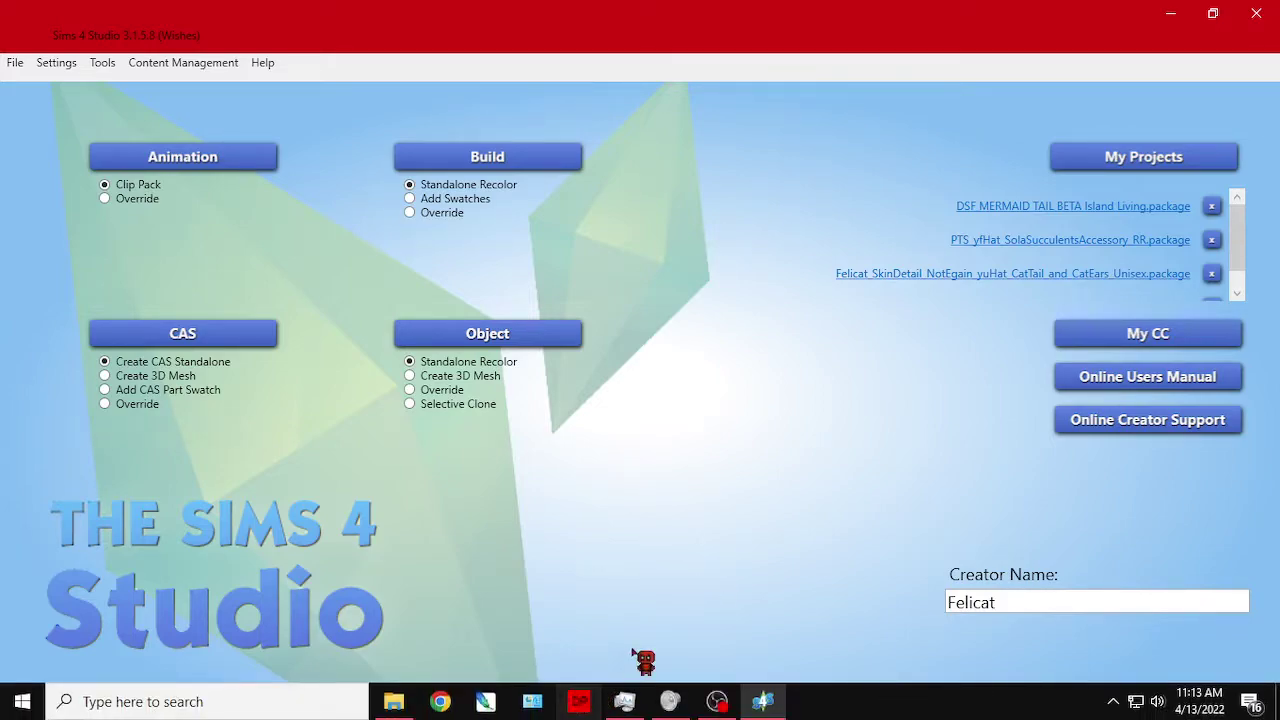
Bring the costume folder window forward and go up to the mod updates folder
mouse_move(393, 710)
left_click(470, 650)
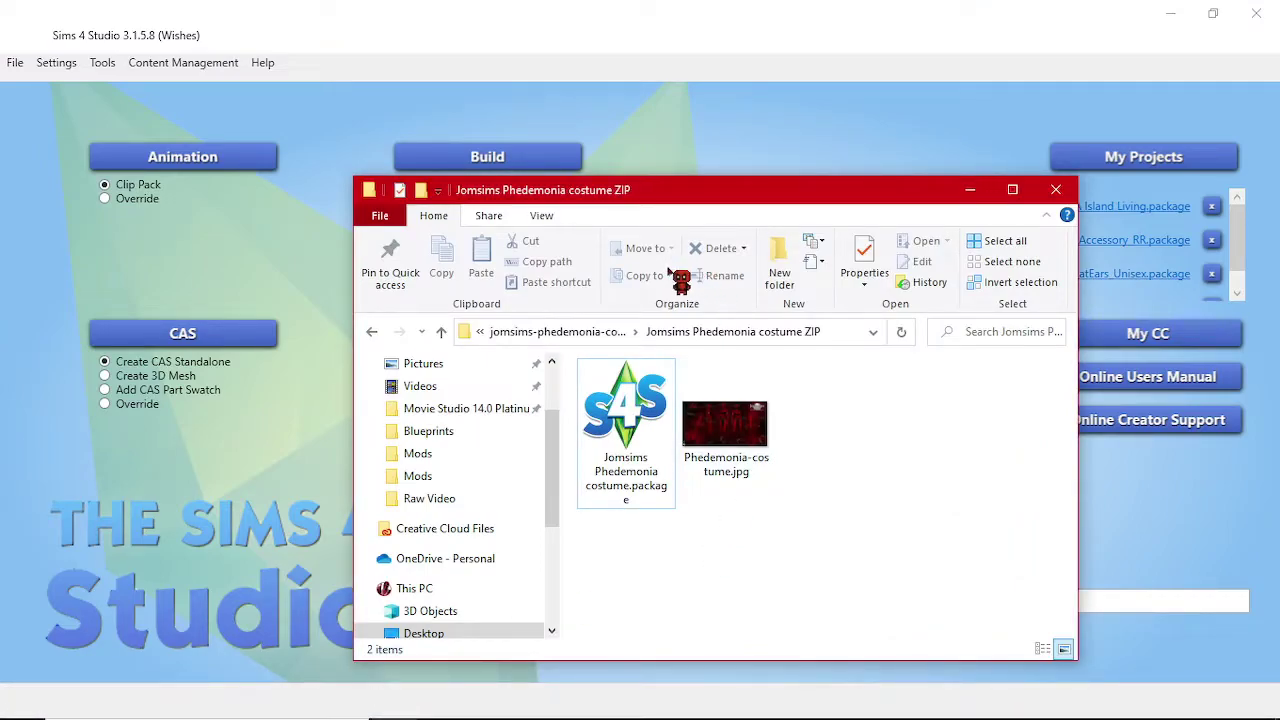
left_click(598, 331)
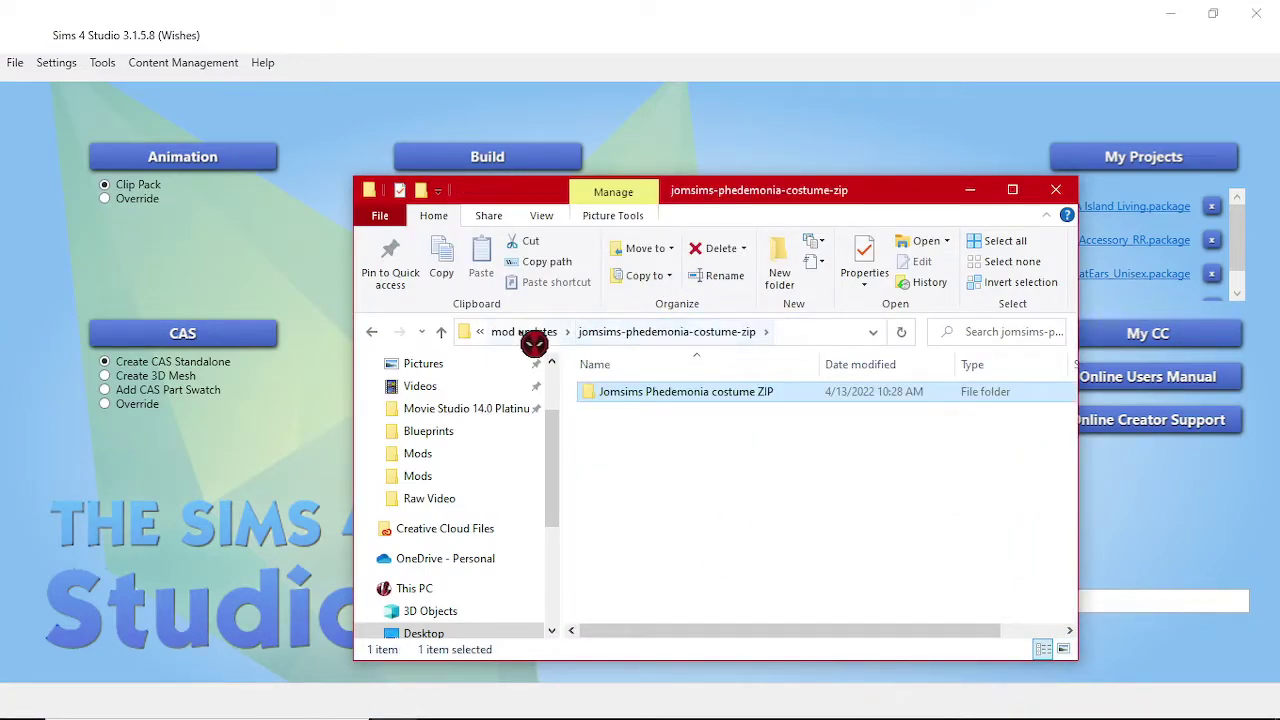
left_click(524, 331)
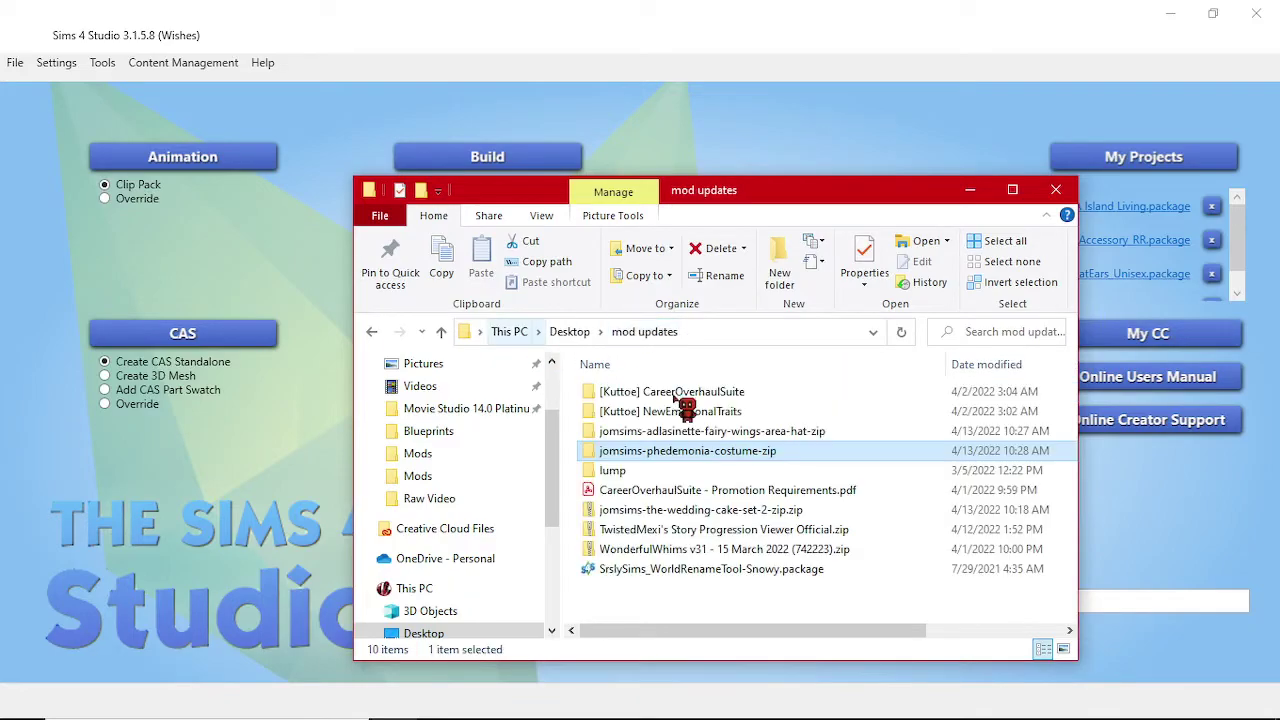
Open the fairy wings area hat package in Sims 4 Studio from its extracted folder, maximized
double_click(768, 431)
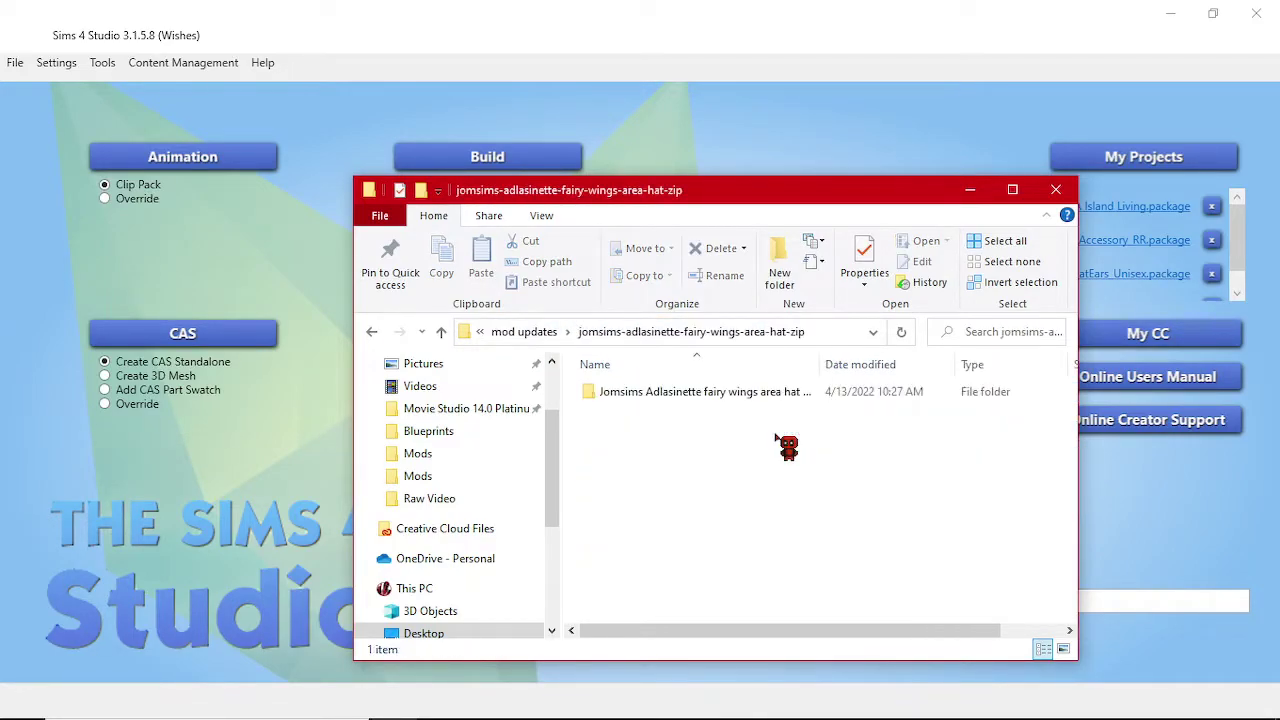
double_click(770, 398)
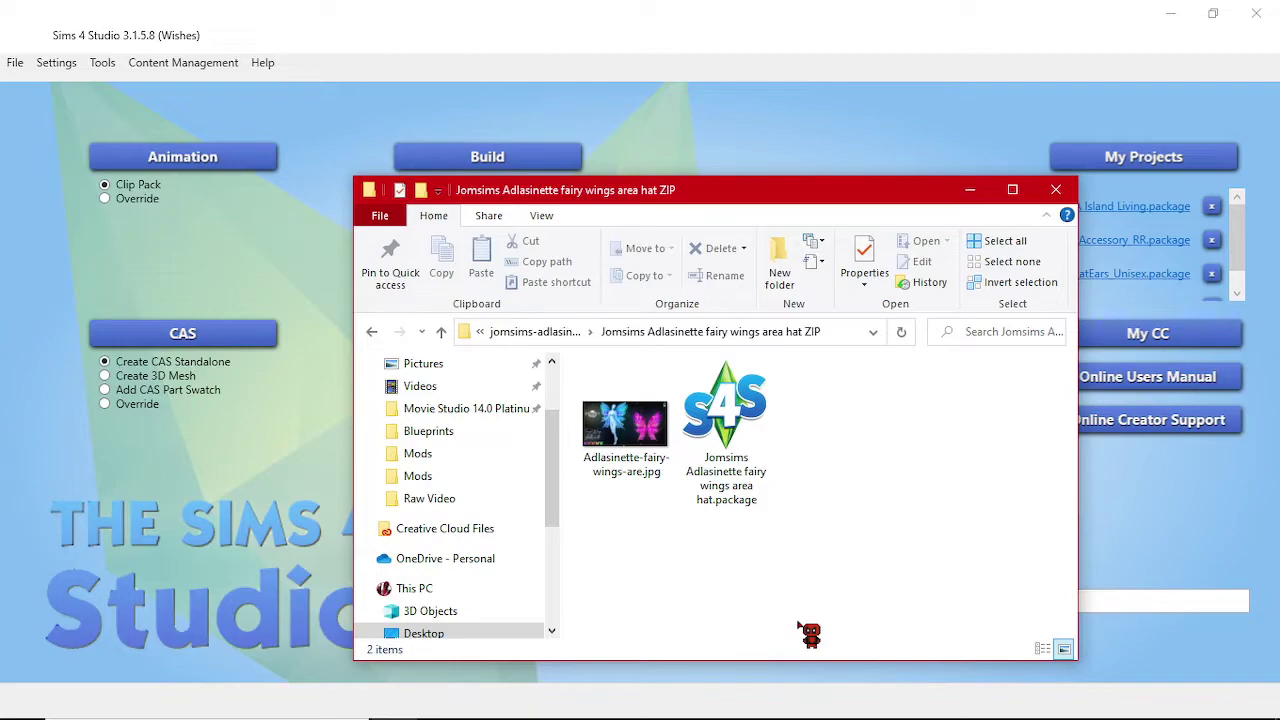
double_click(752, 430)
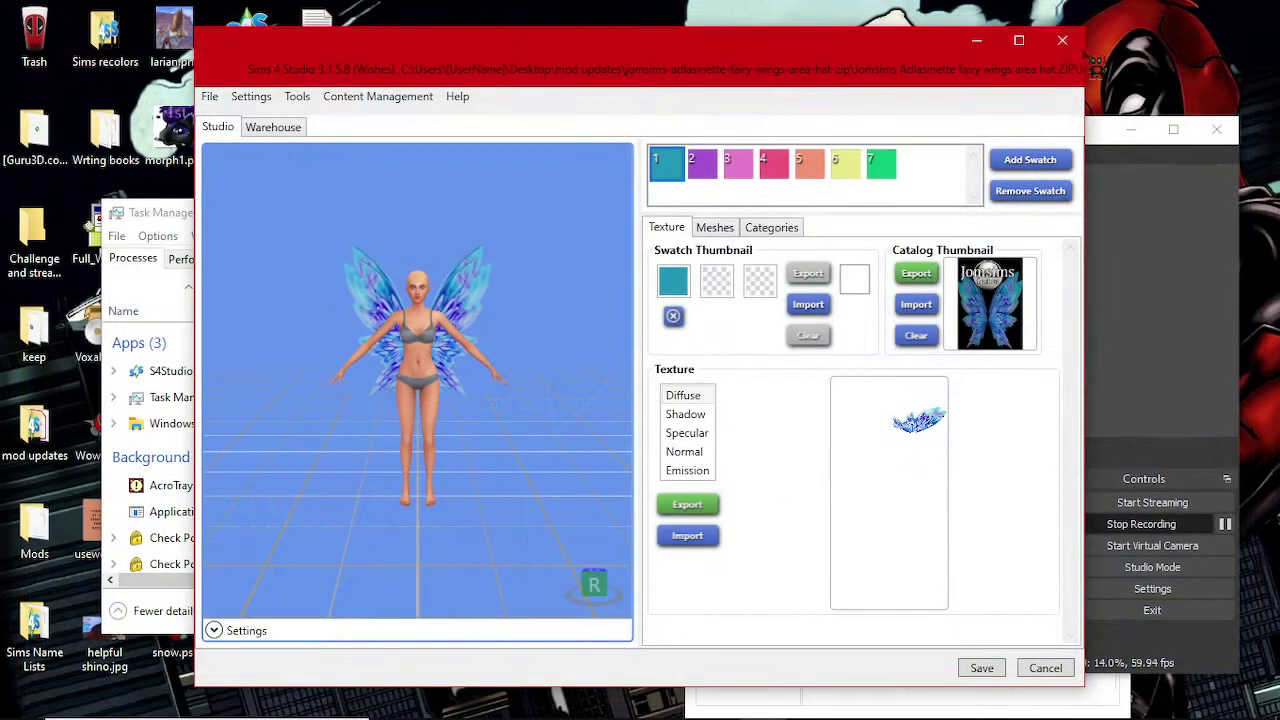
left_click(1019, 40)
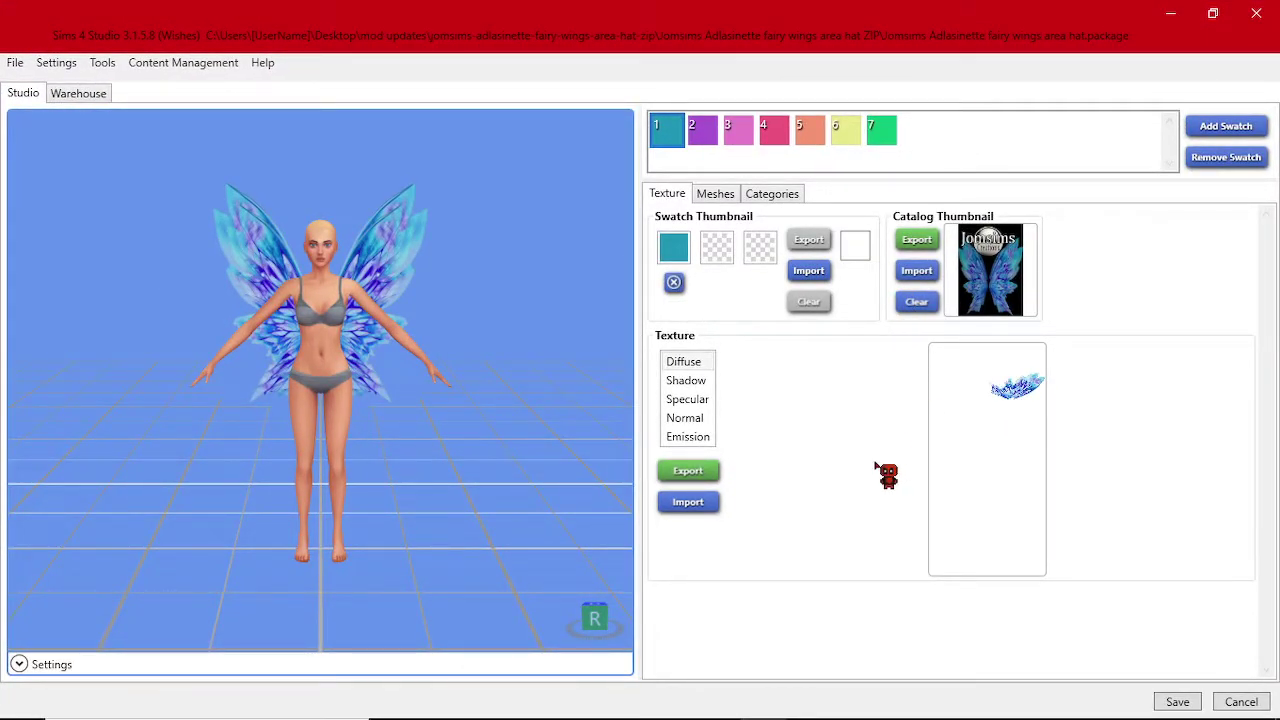
Check the Meshes and Texture tabs and preview swatches 2, 4 and 5 (purple, pink, orange)
left_click(722, 193)
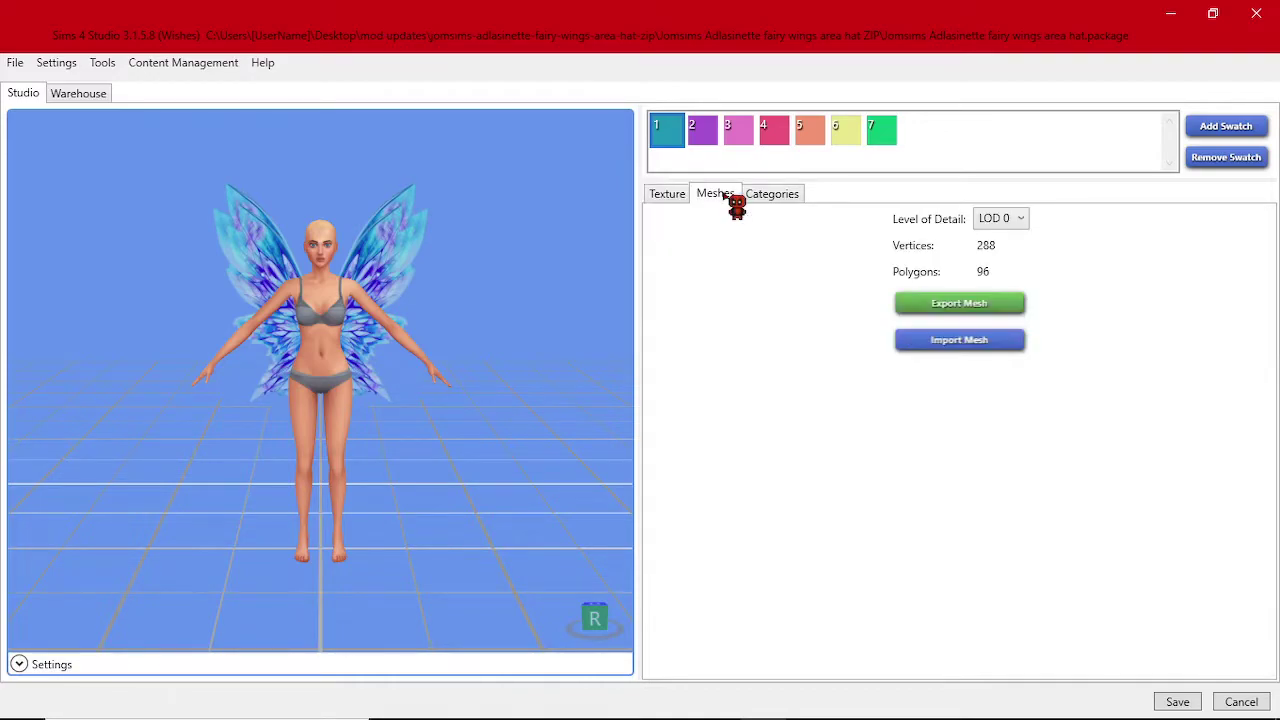
left_click(668, 195)
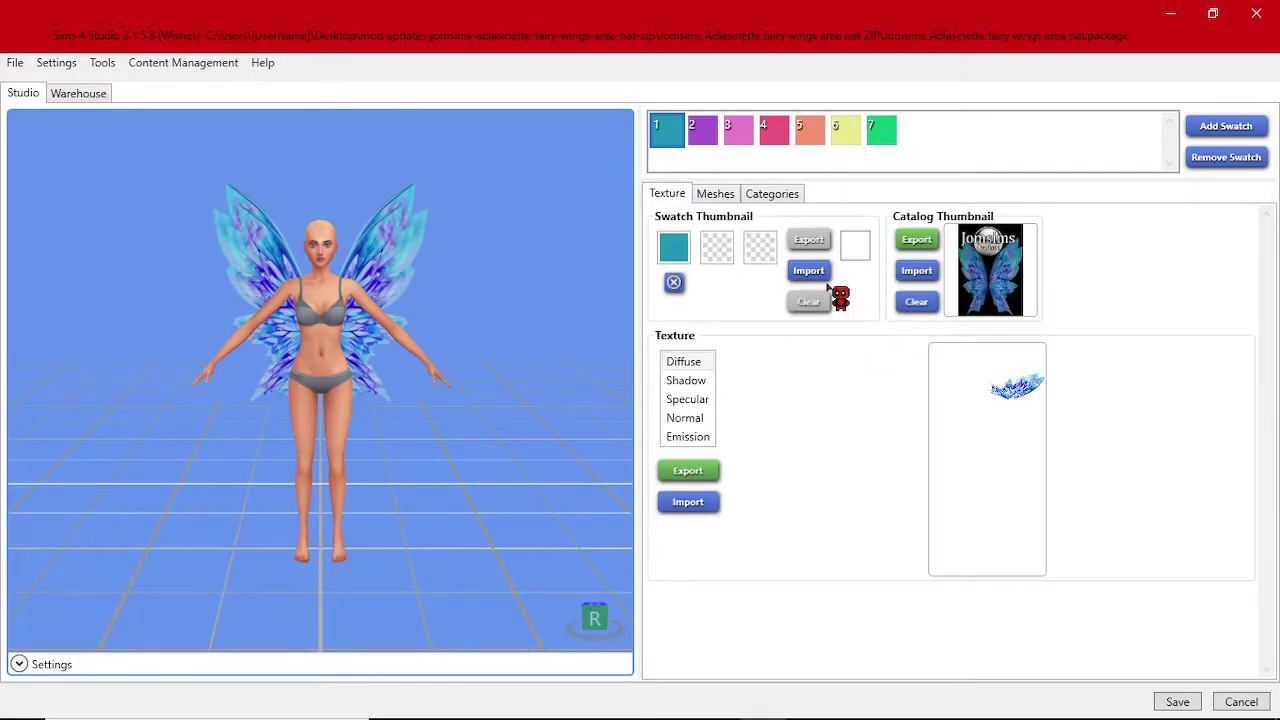
left_click(714, 136)
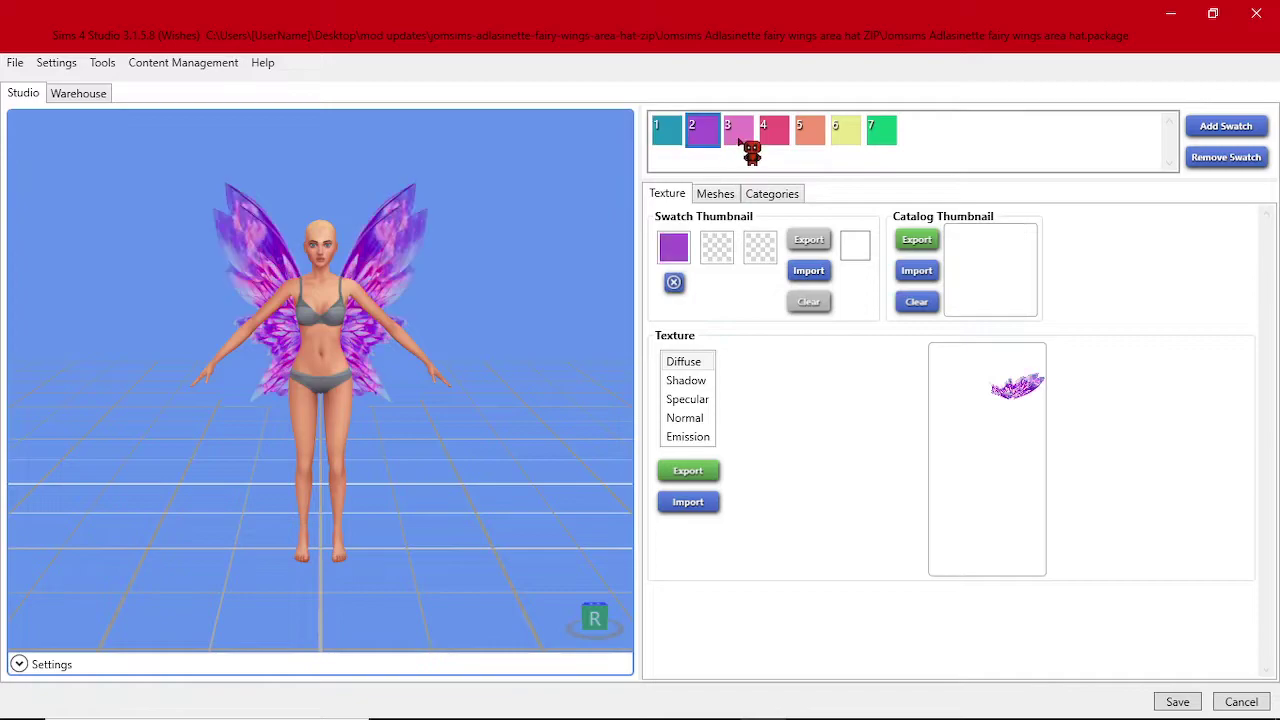
left_click(782, 140)
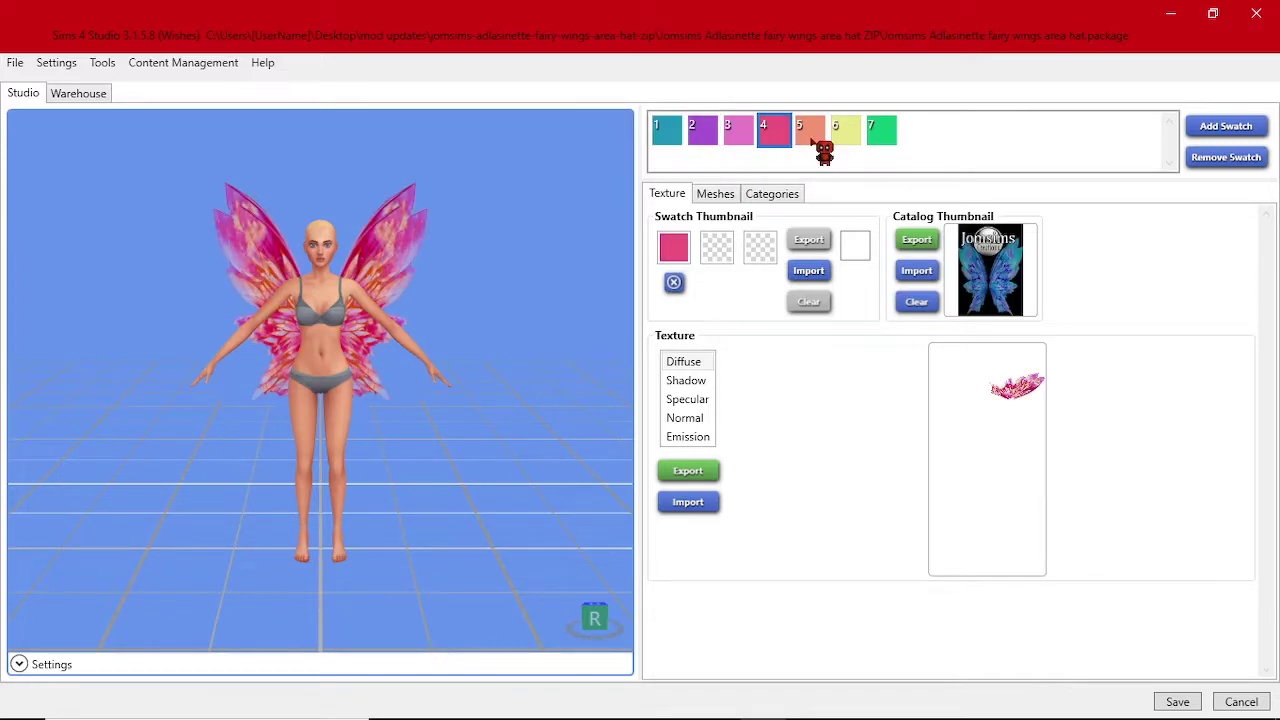
left_click(818, 140)
Orbit the preview to inspect the wings and show the Categories settings
left_click_drag(409, 460, 477, 363)
mouse_move(543, 406)
left_mouse_down()
mouse_move(236, 399)
mouse_move(523, 394)
left_mouse_up()
left_click(778, 196)
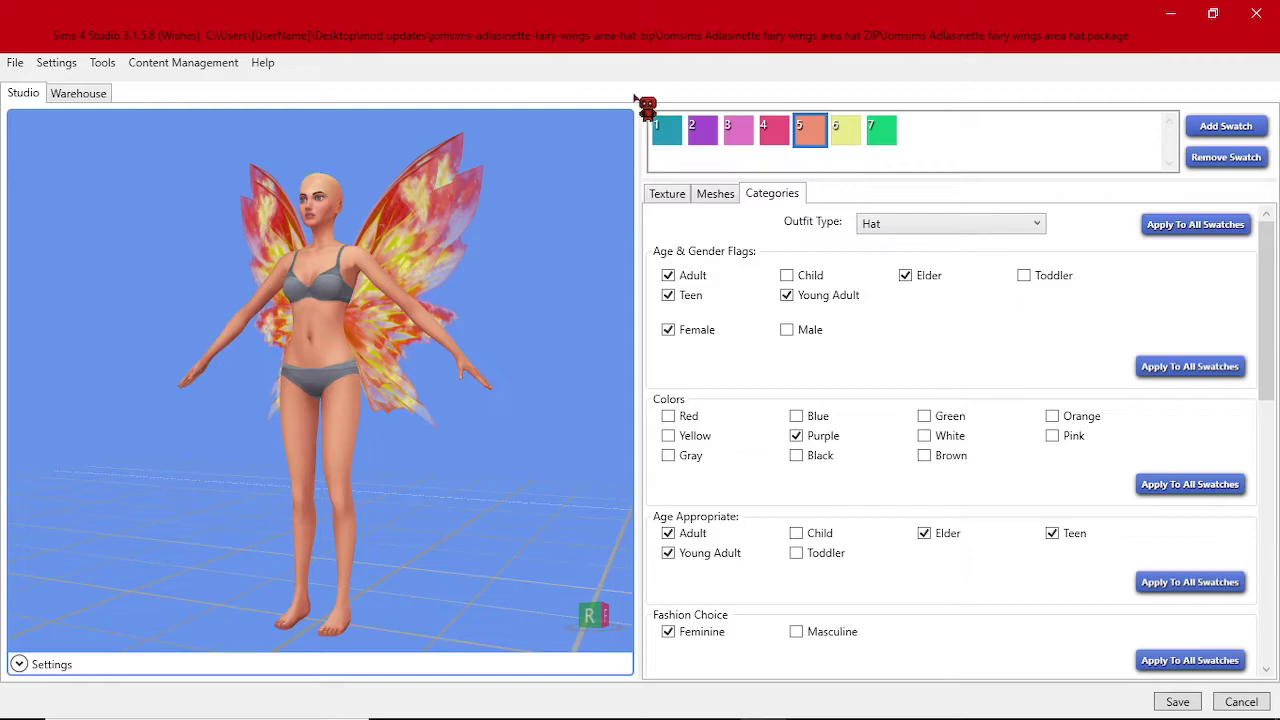
Change the outfit type from Hat to Skin Detail, Forehead
left_click(917, 228)
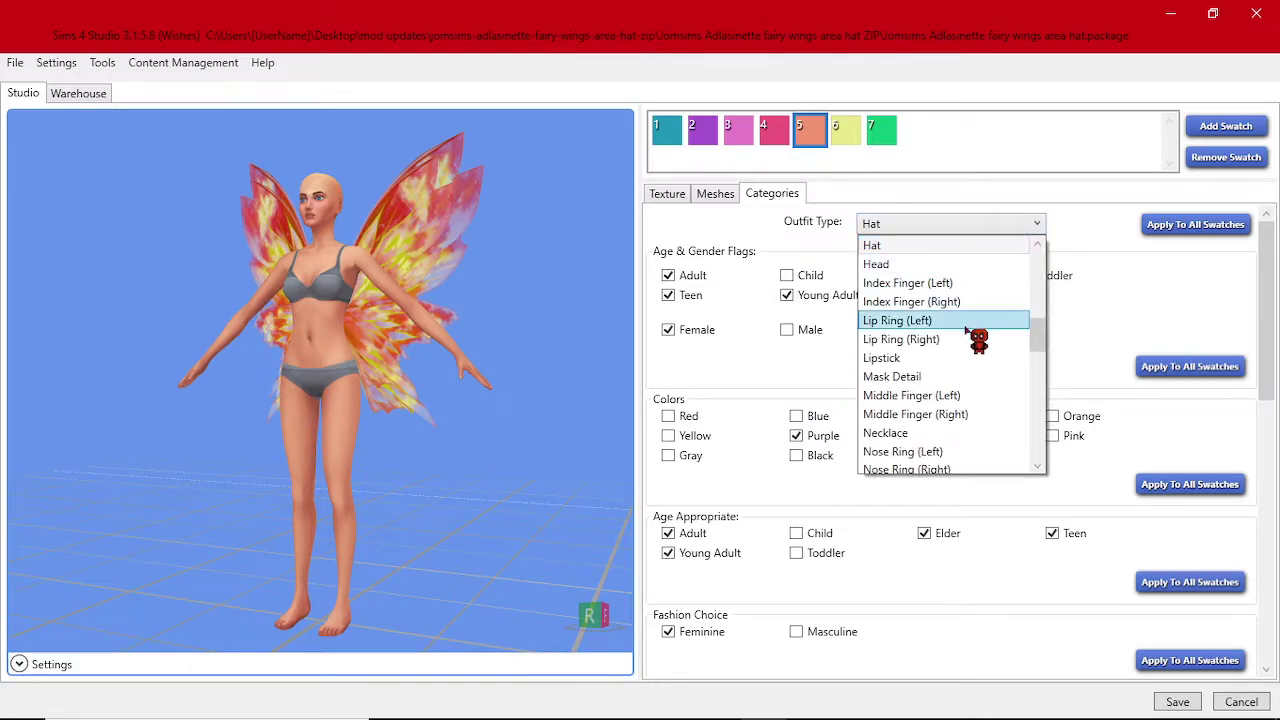
scroll(967, 343, "down", 5)
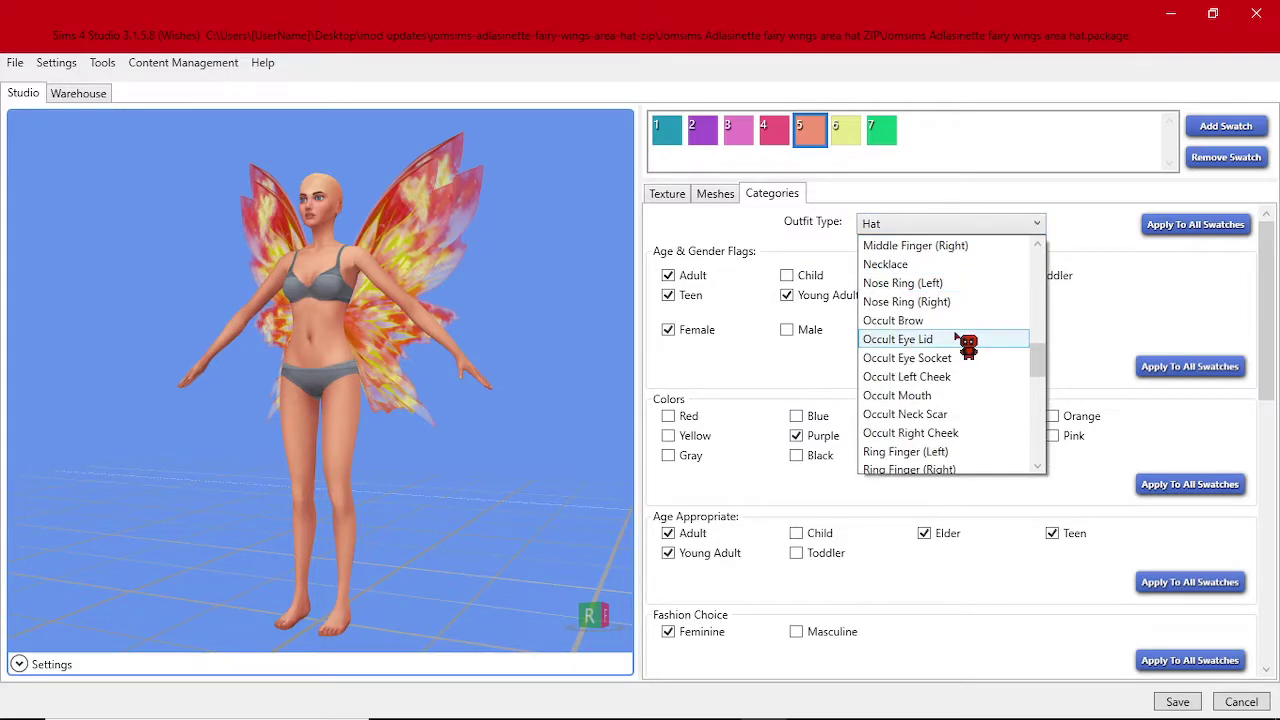
scroll(967, 343, "up", 1)
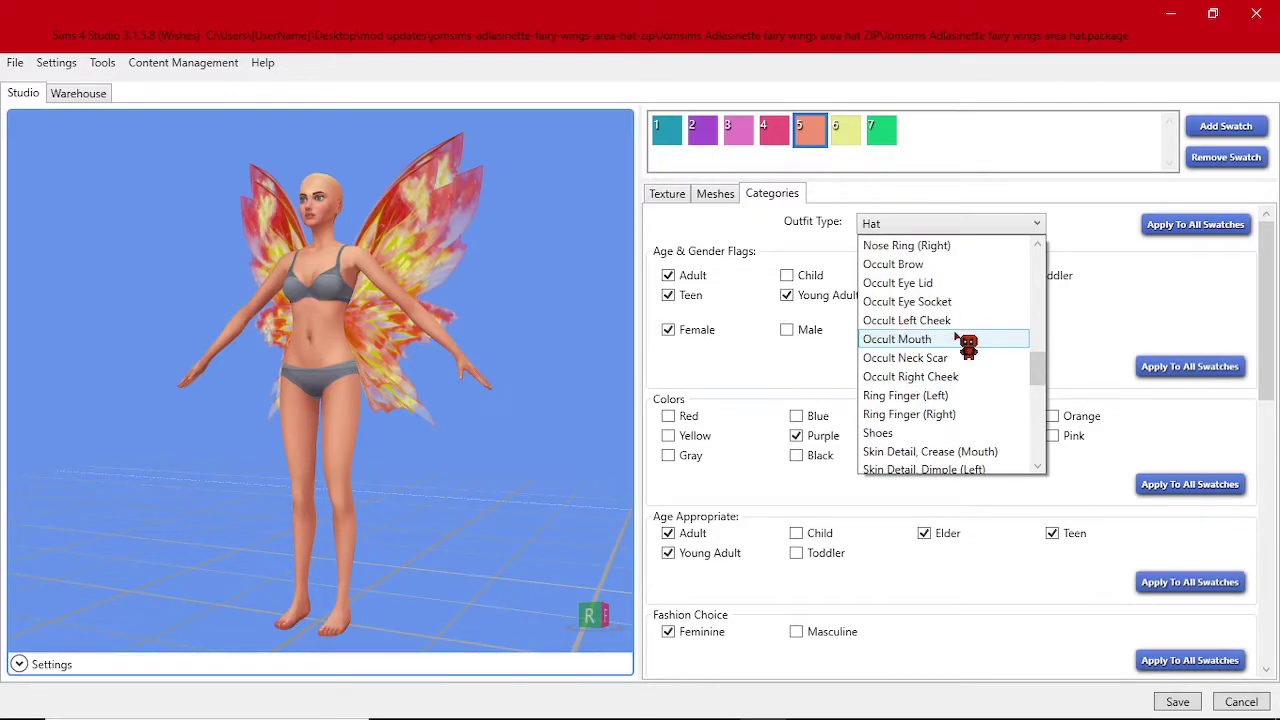
scroll(943, 355, "down", 2)
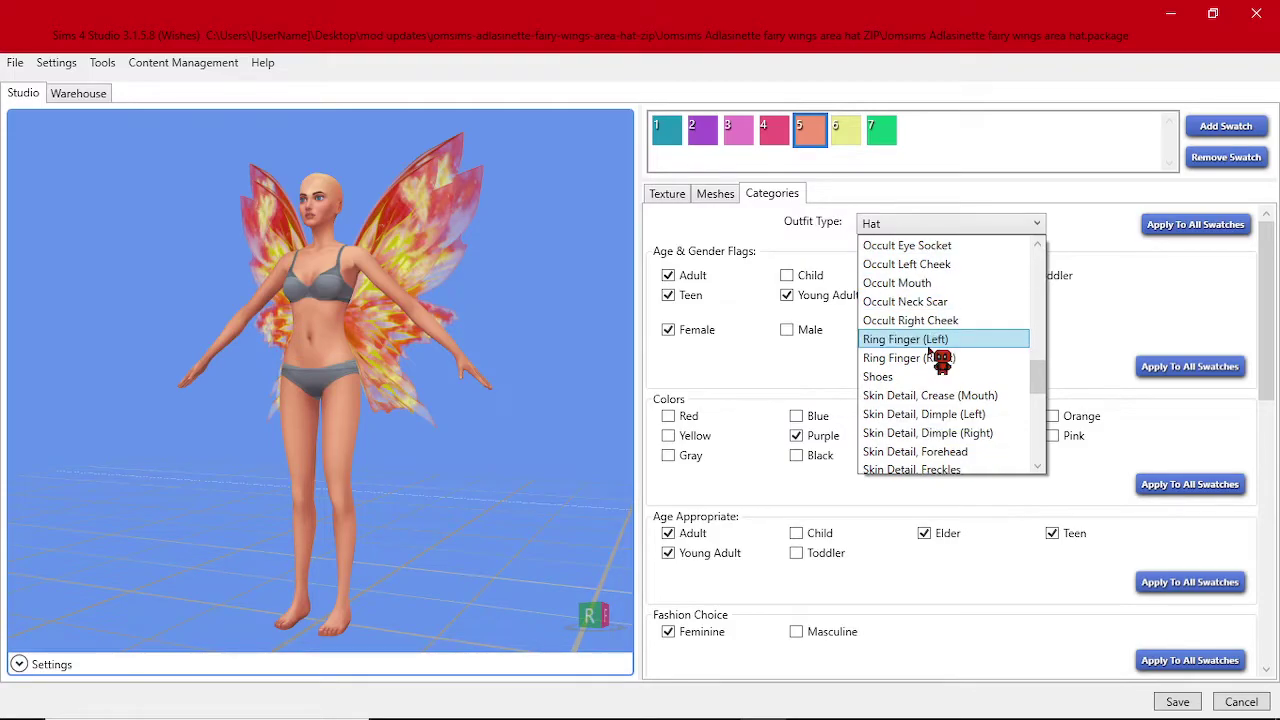
scroll(935, 355, "down", 1)
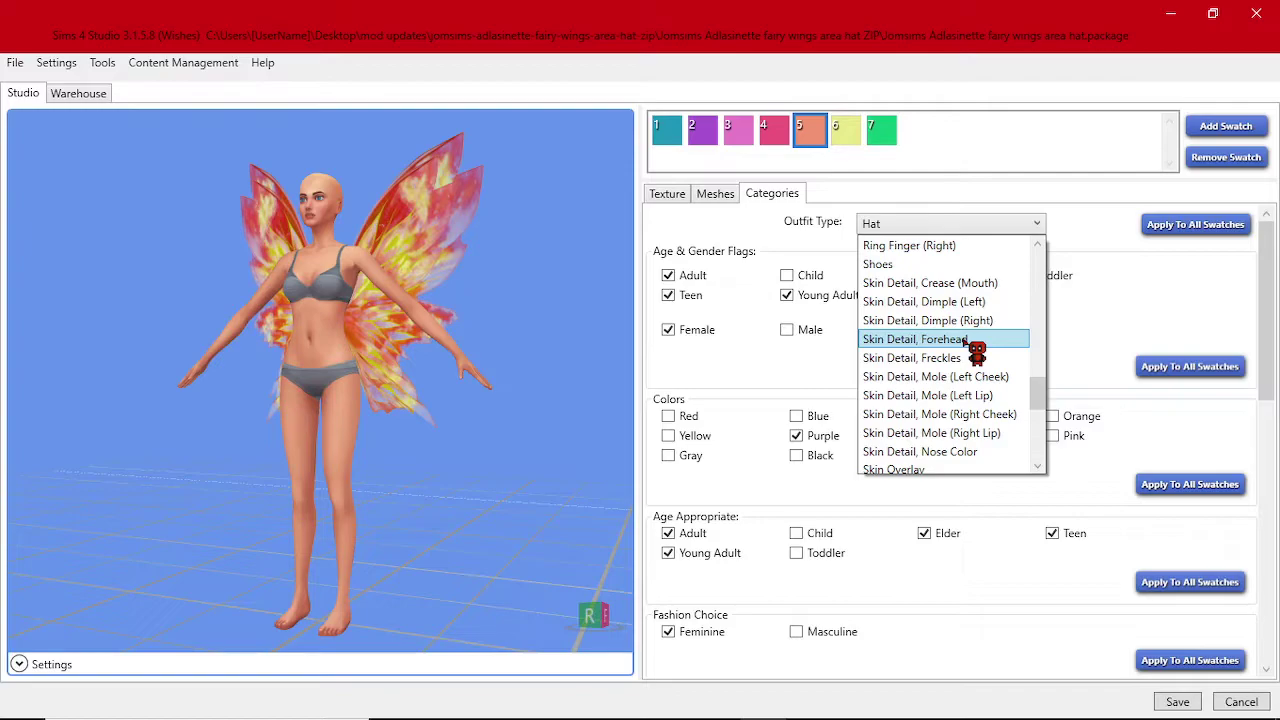
scroll(965, 342, "down", 1)
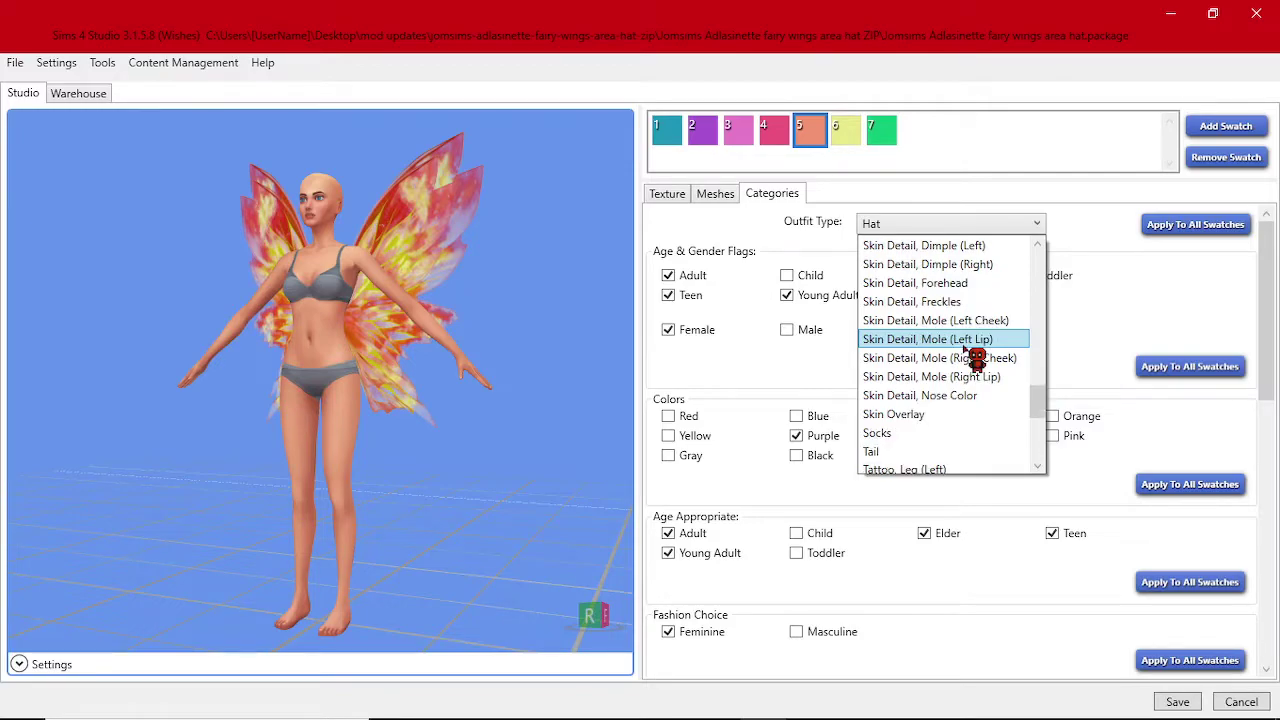
scroll(963, 347, "down", 1)
scroll(963, 347, "up", 2)
left_click(963, 340)
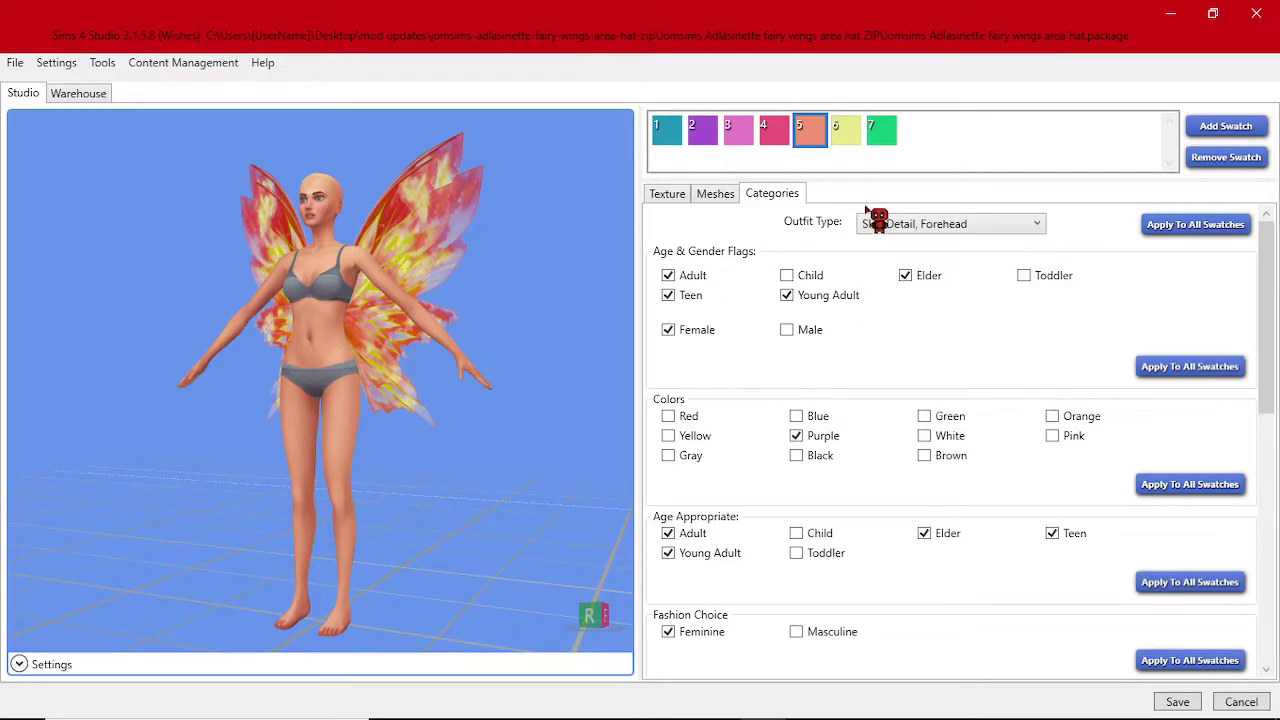
Apply the Skin Detail, Forehead category to all swatches and confirm
left_click(1192, 228)
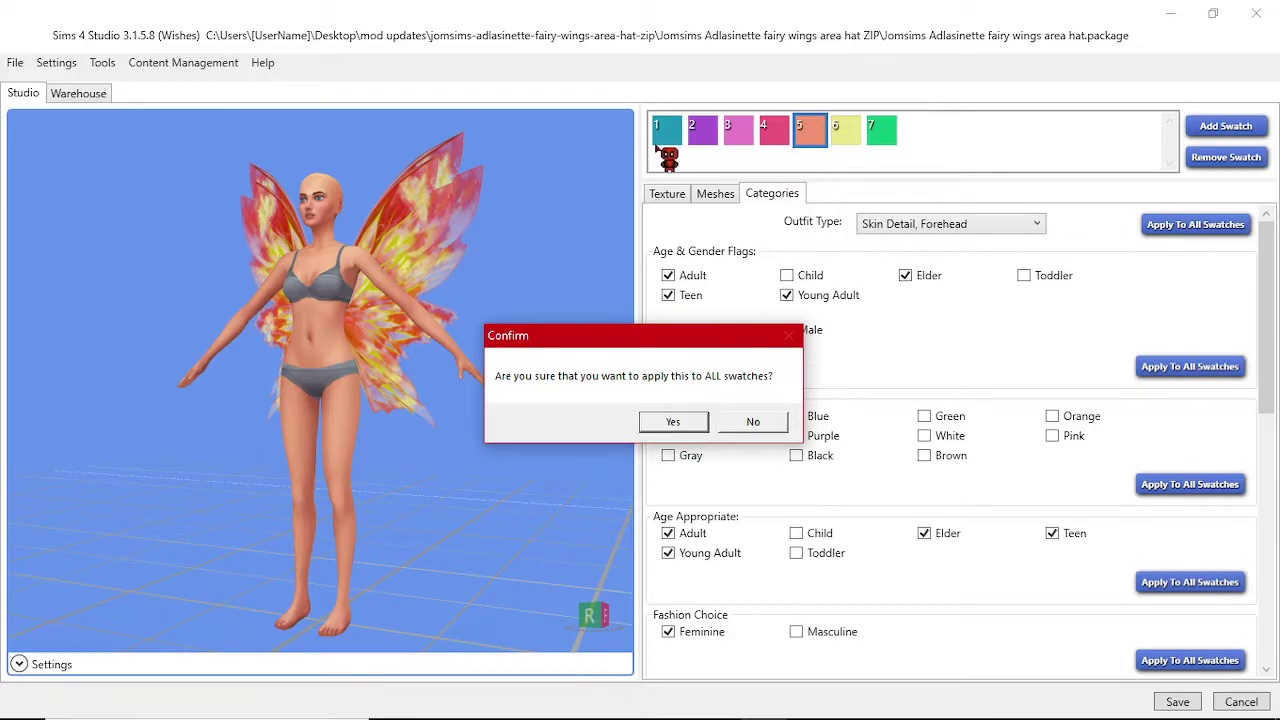
left_click(674, 422)
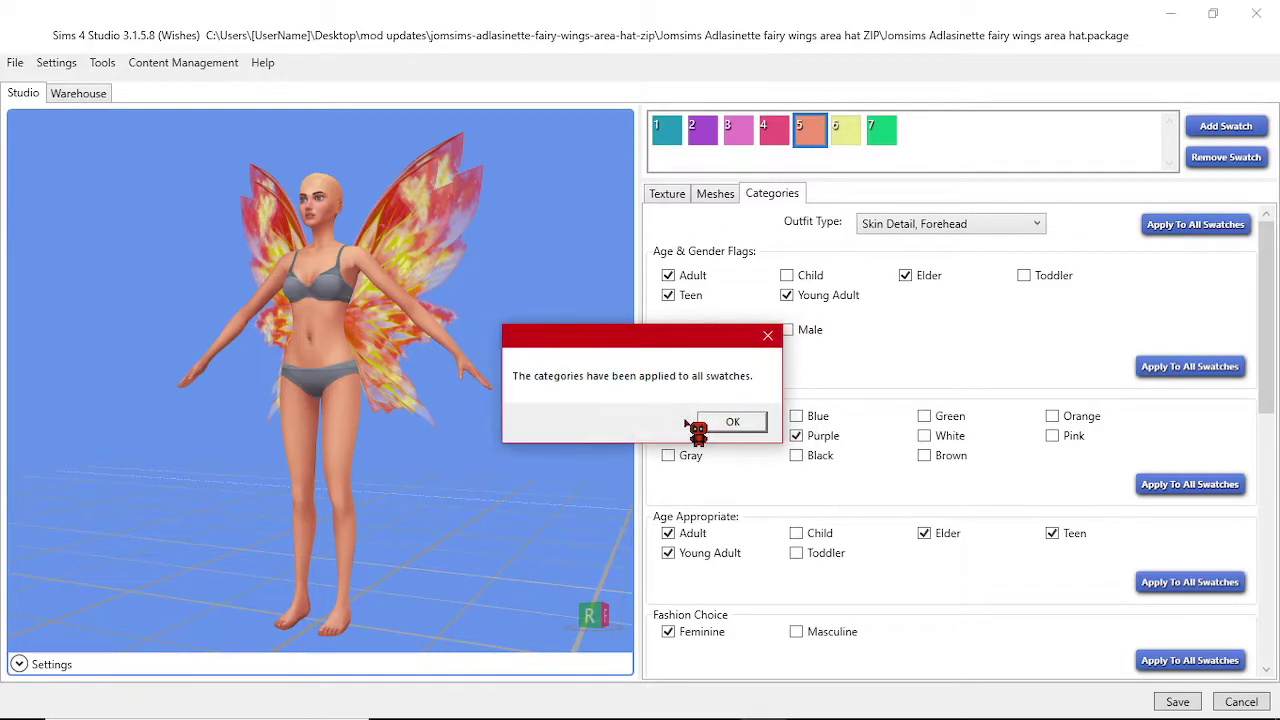
left_click(745, 424)
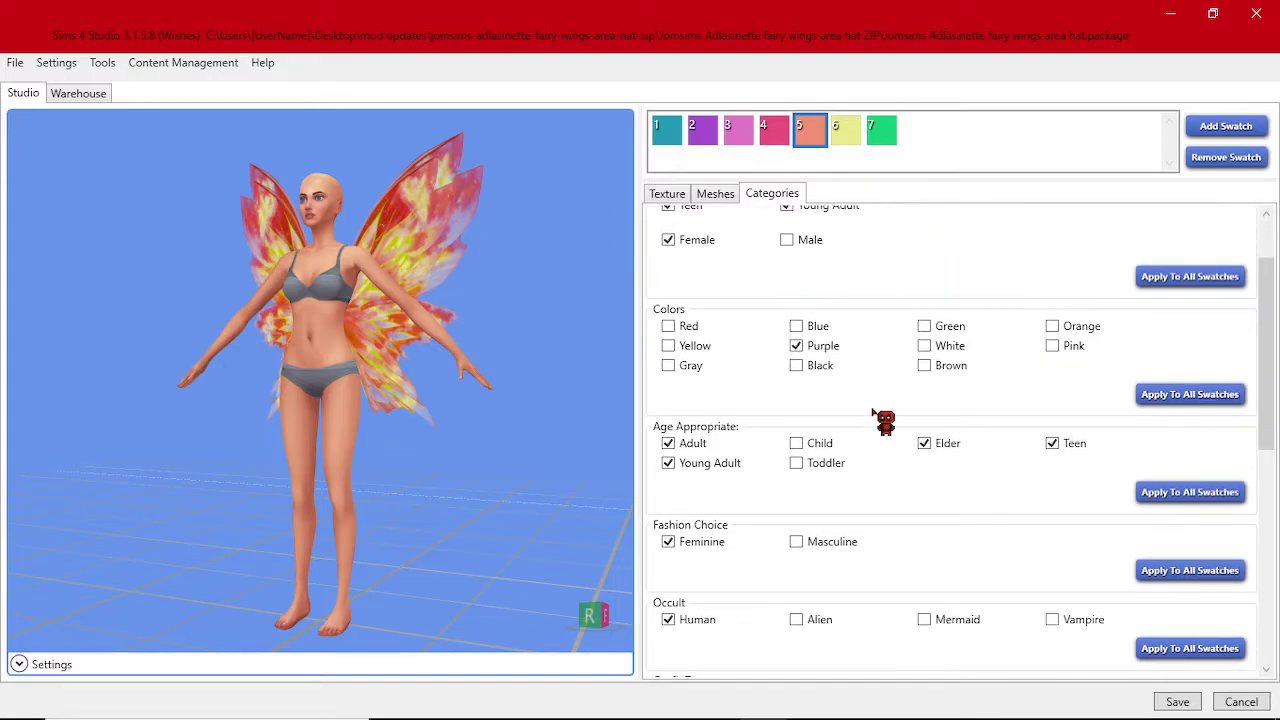
Review the Swimwear and Metal tags and apply the restrict opposite gender/frame flags to all swatches
scroll(873, 412, "down", 6)
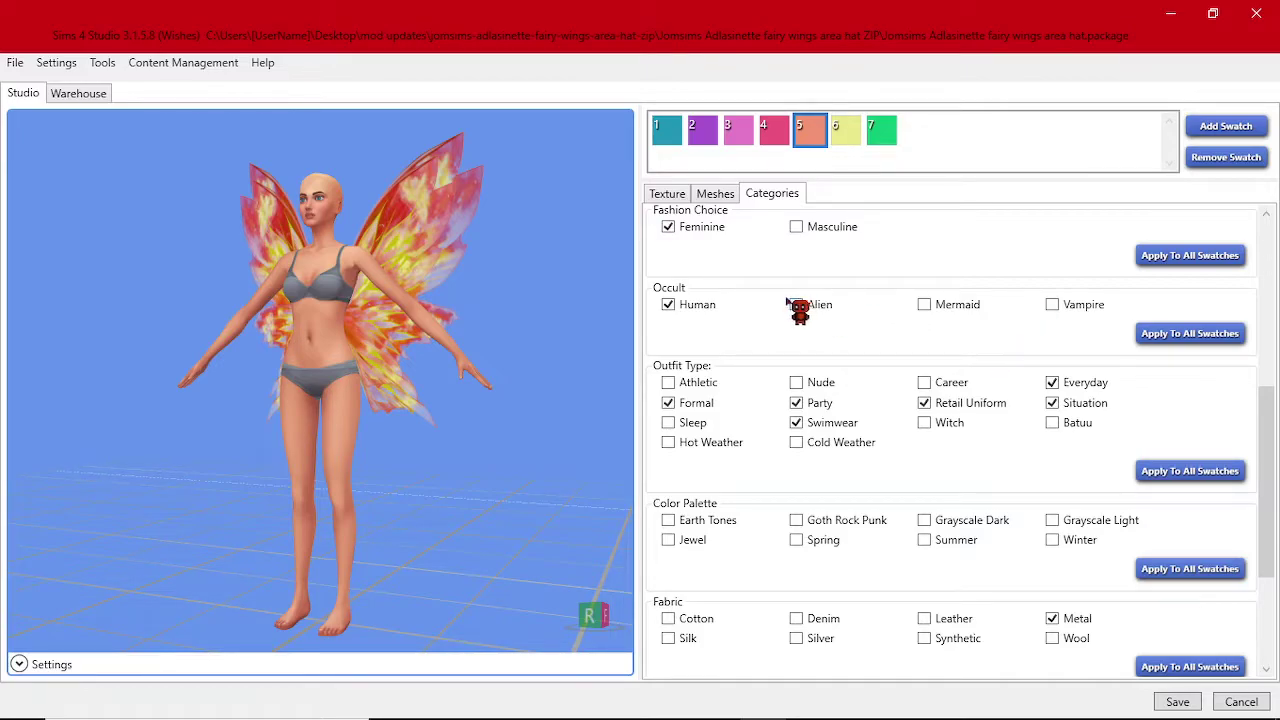
scroll(766, 350, "down", 1)
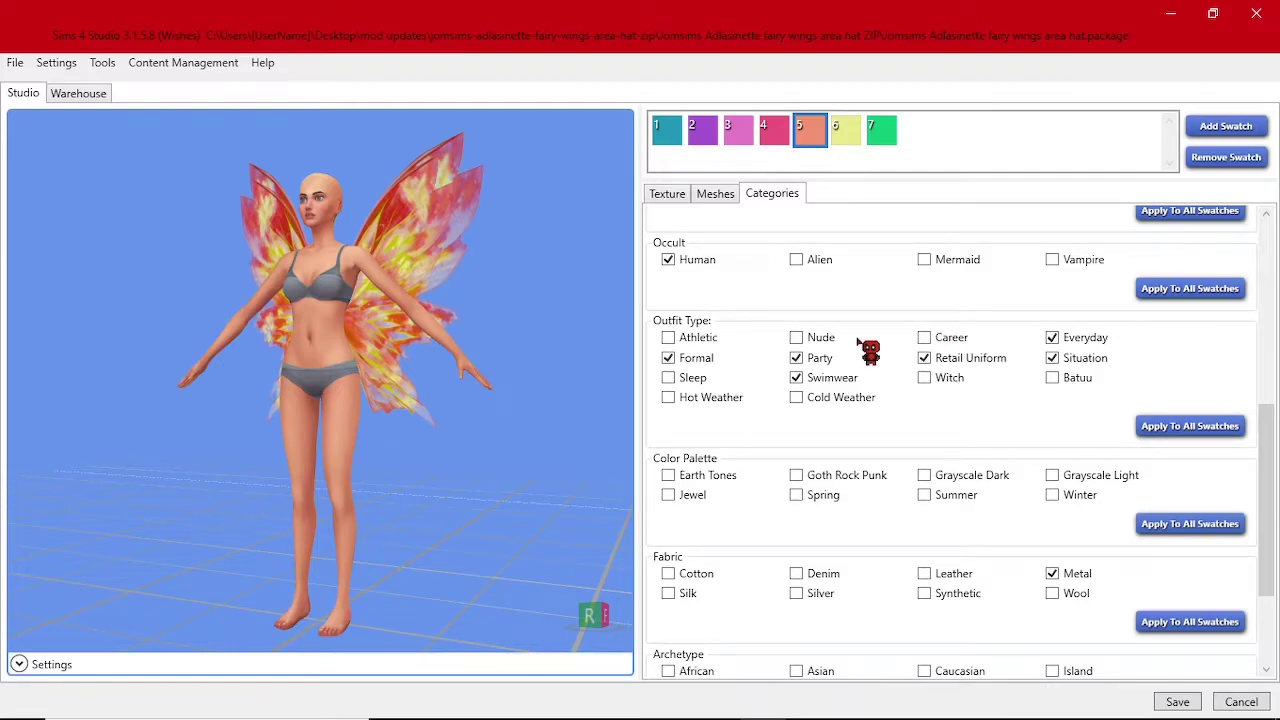
scroll(865, 372, "down", 2)
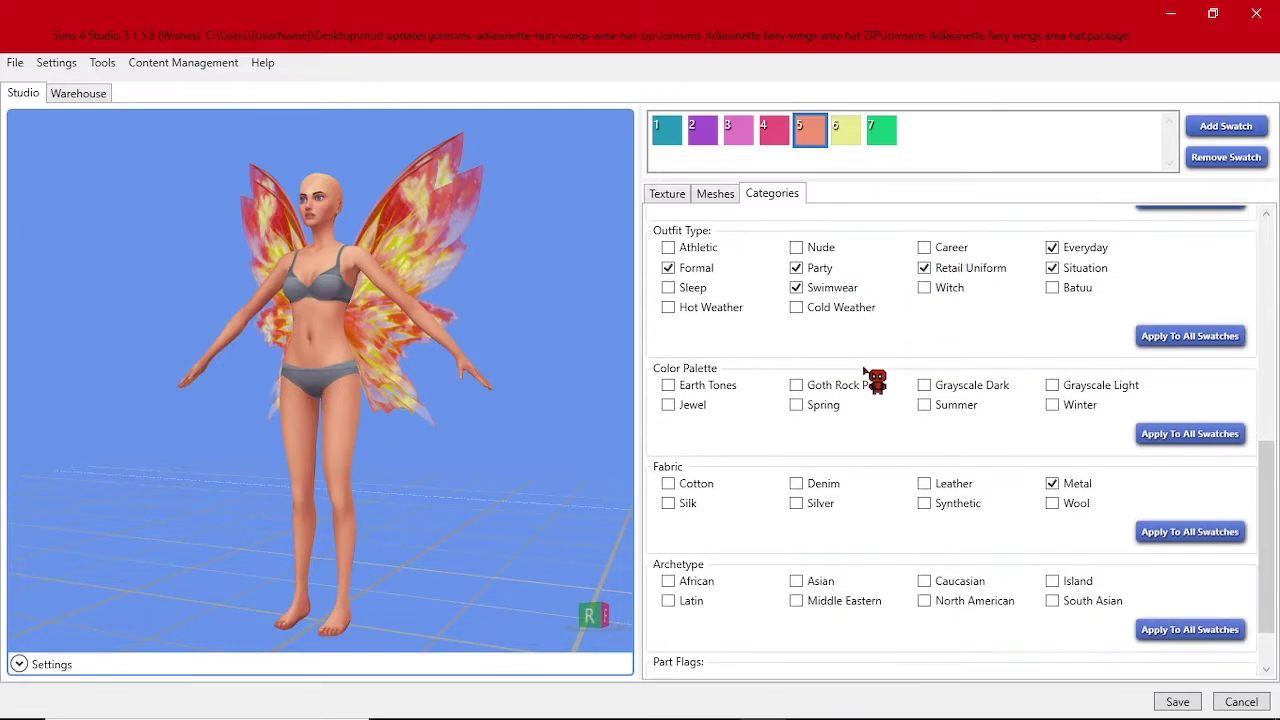
scroll(866, 372, "down", 2)
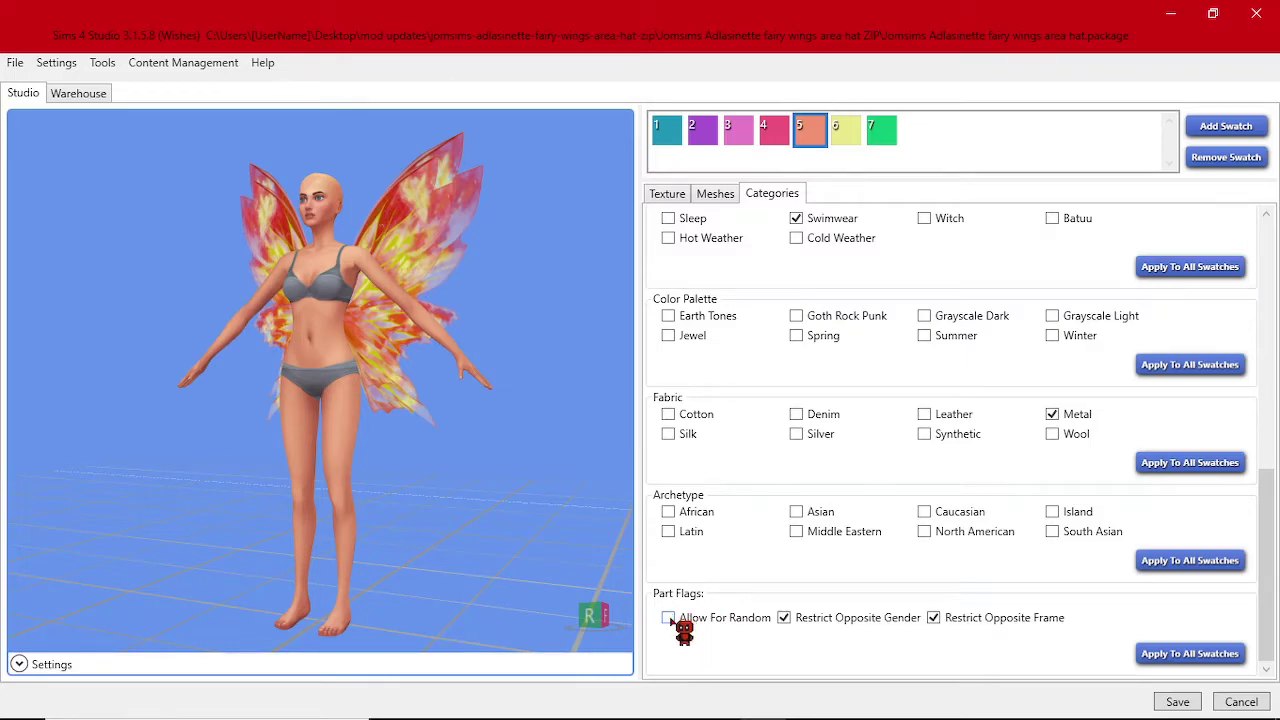
left_click(1162, 656)
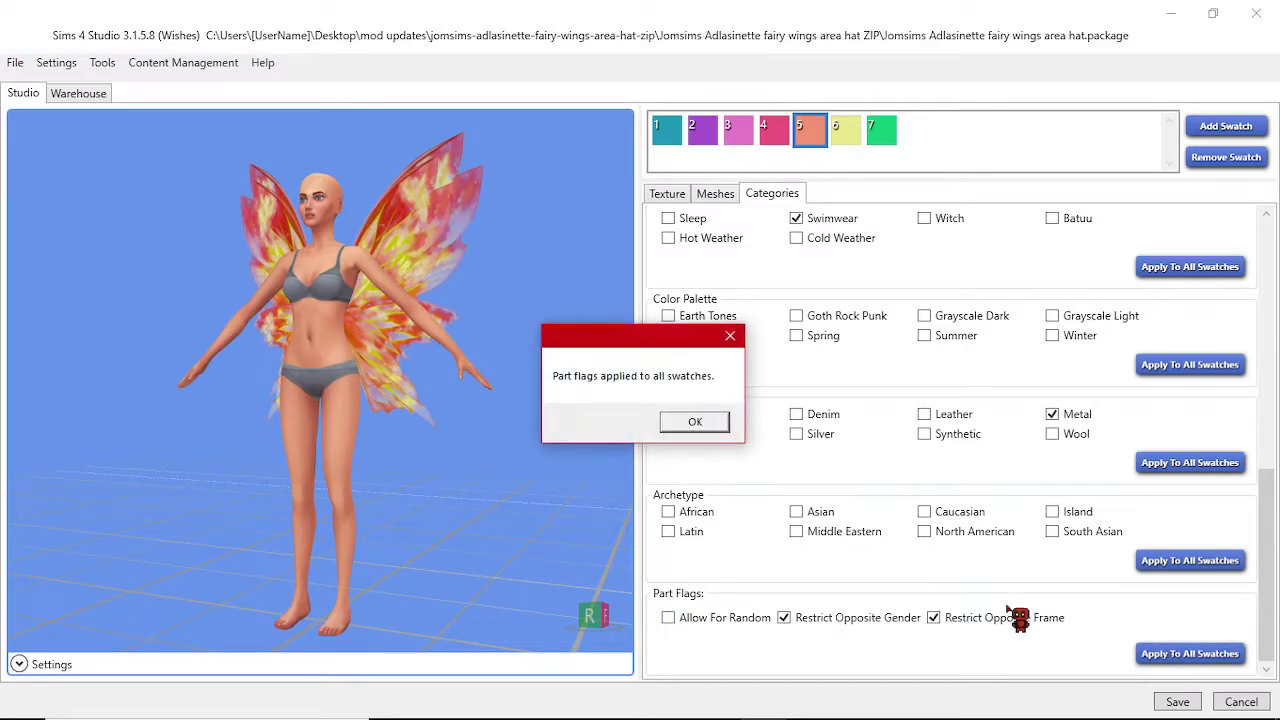
left_click(718, 422)
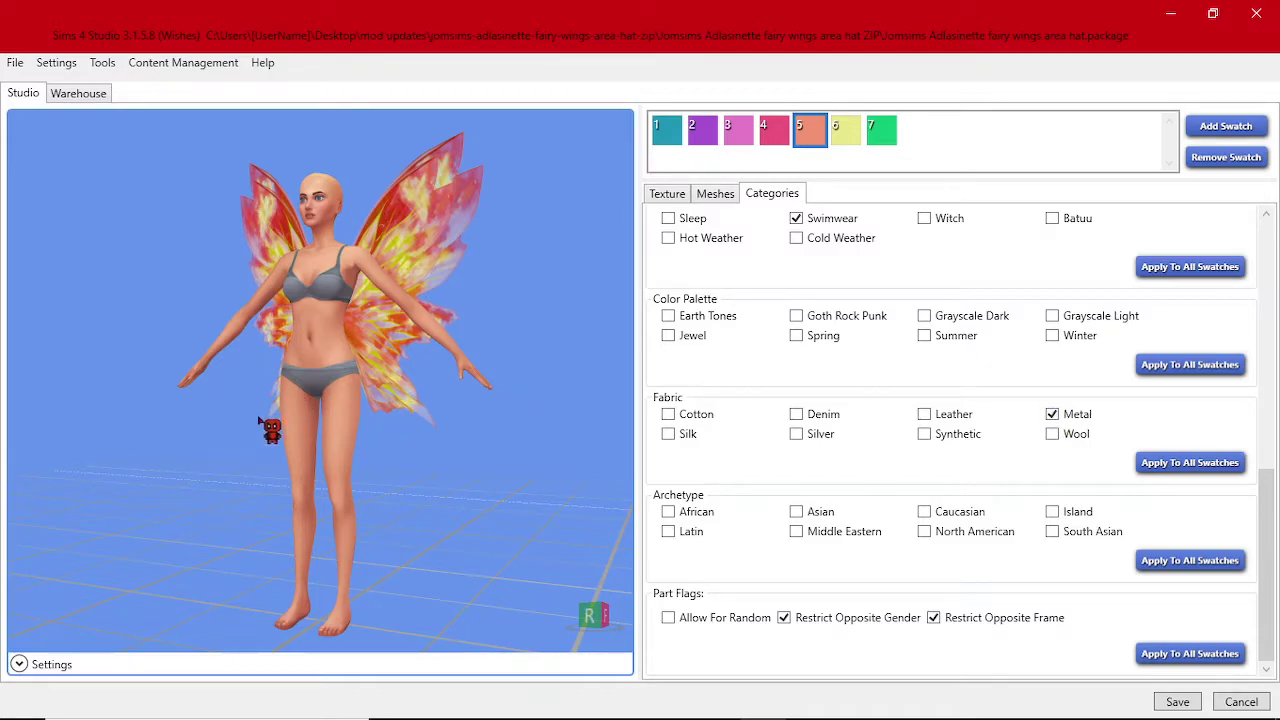
left_click_drag(352, 416, 436, 432)
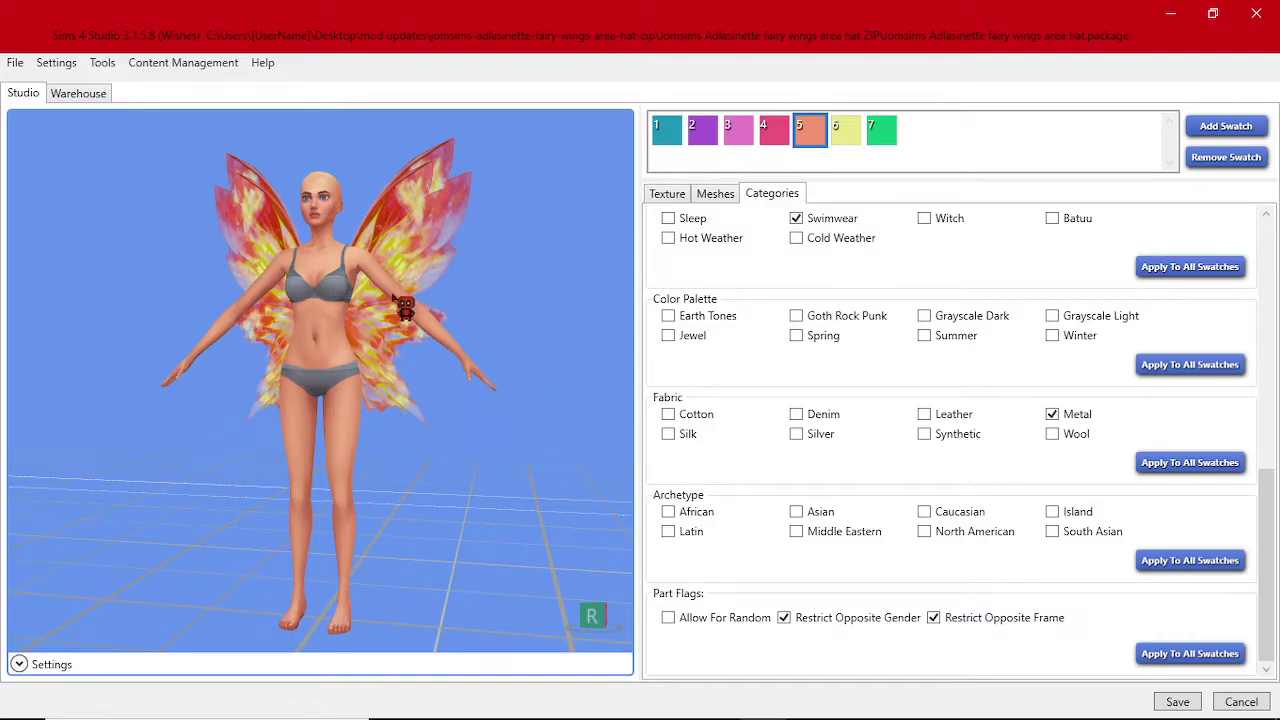
Save As a new package, prefixing the file name with the creator tag and 'SkinDetail_'
left_click(15, 62)
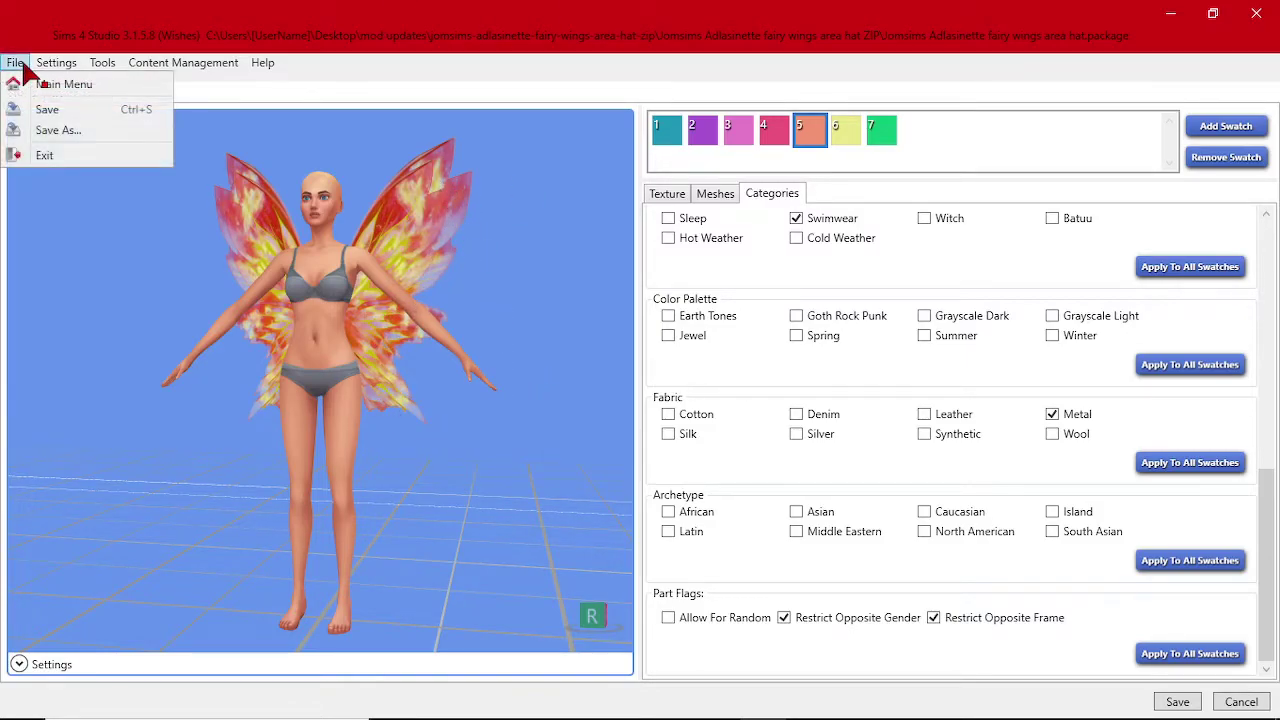
left_click(80, 131)
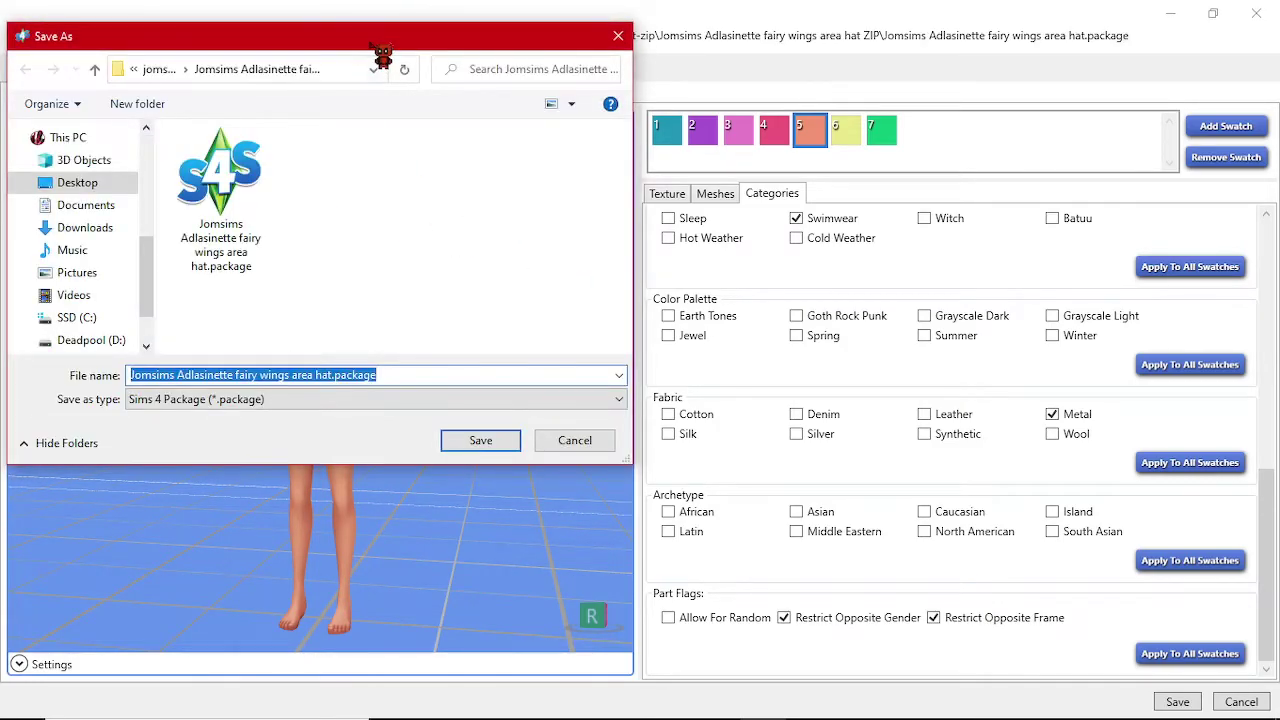
left_click_drag(383, 56, 679, 117)
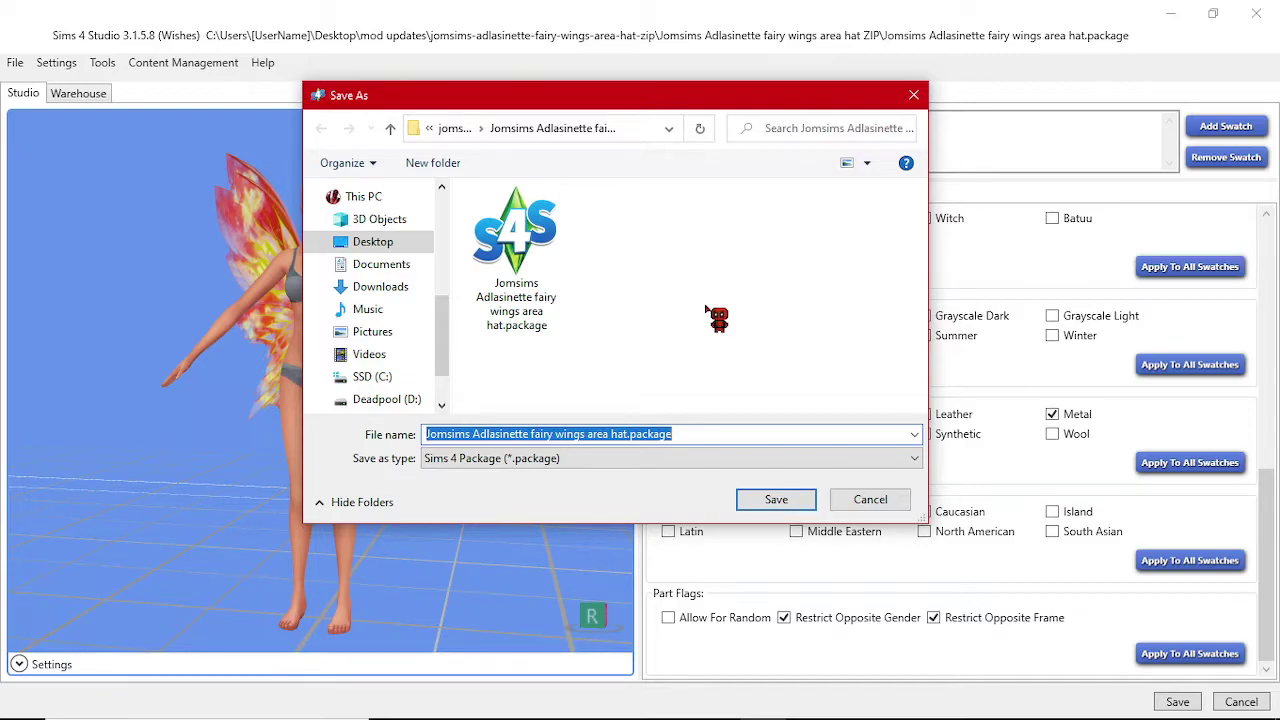
left_click(524, 433)
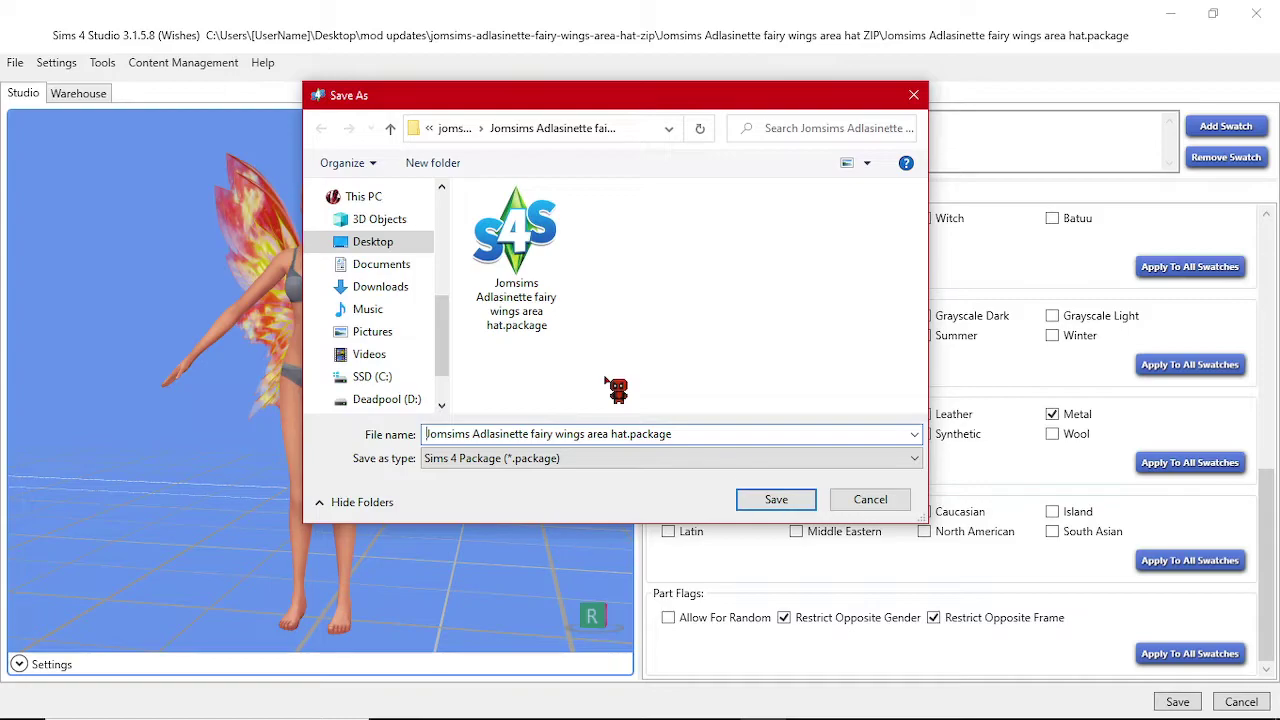
type("Felicat")
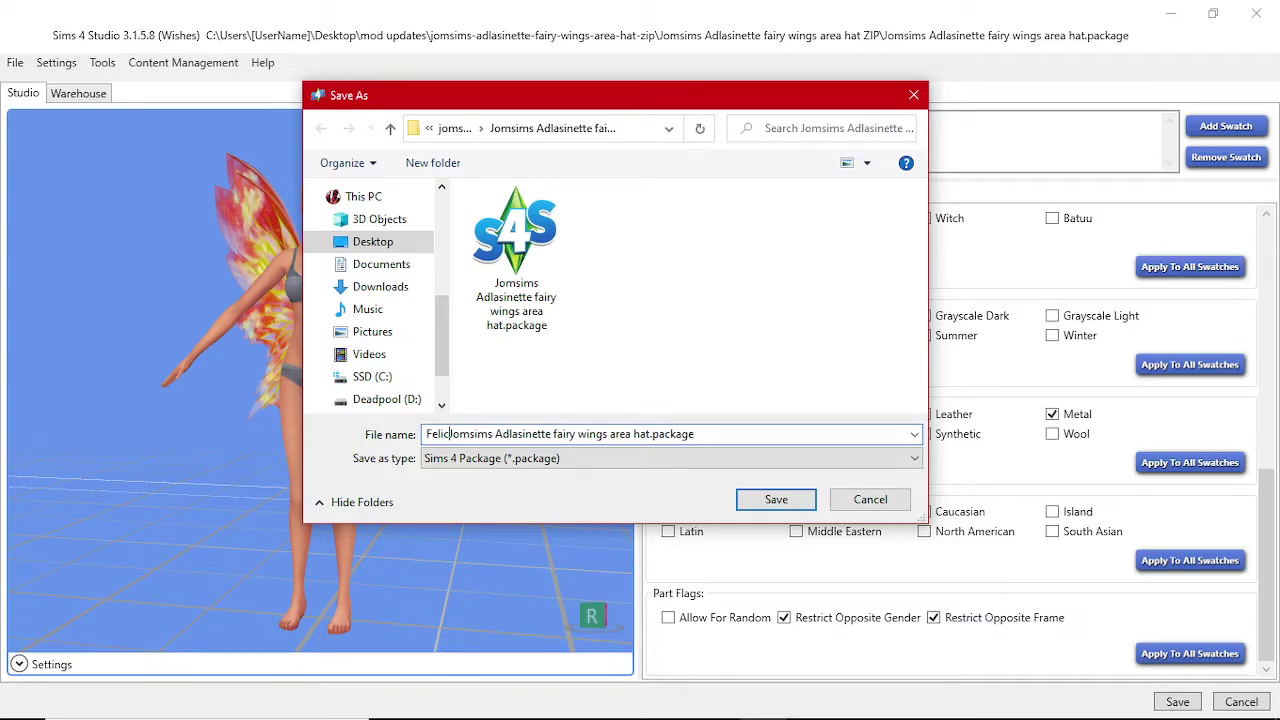
type("_SkinDetai")
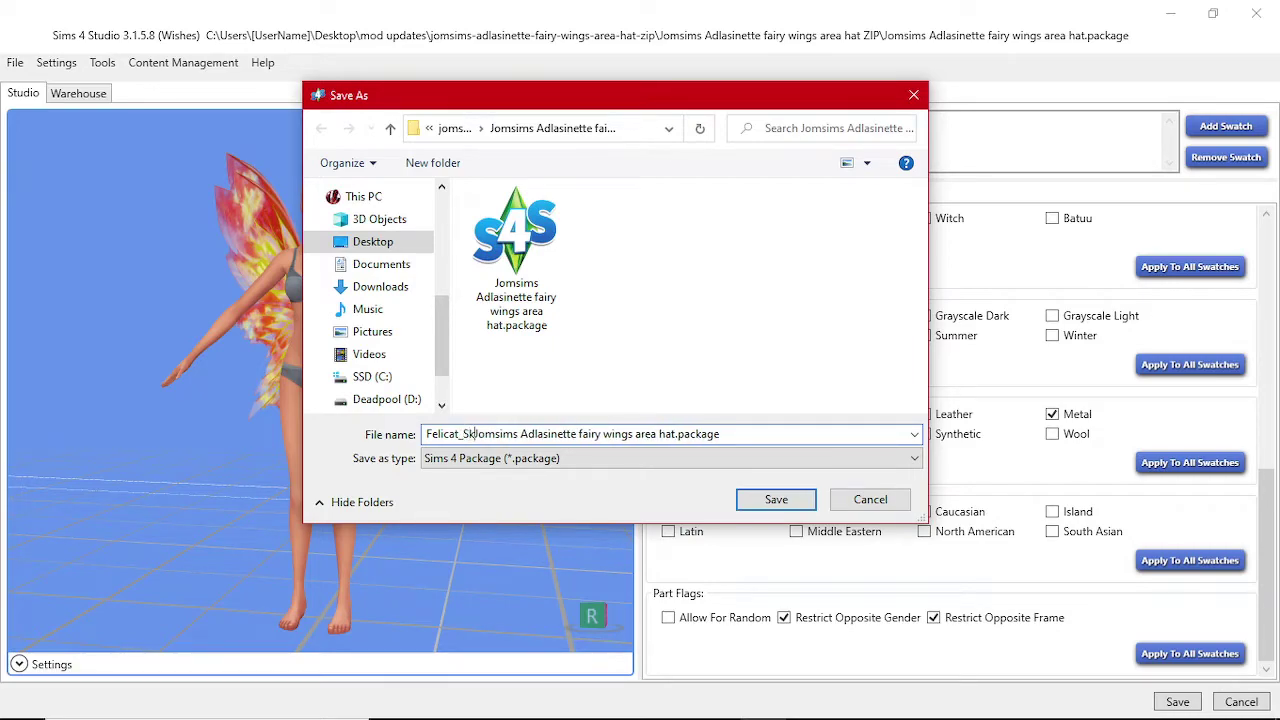
type("l_")
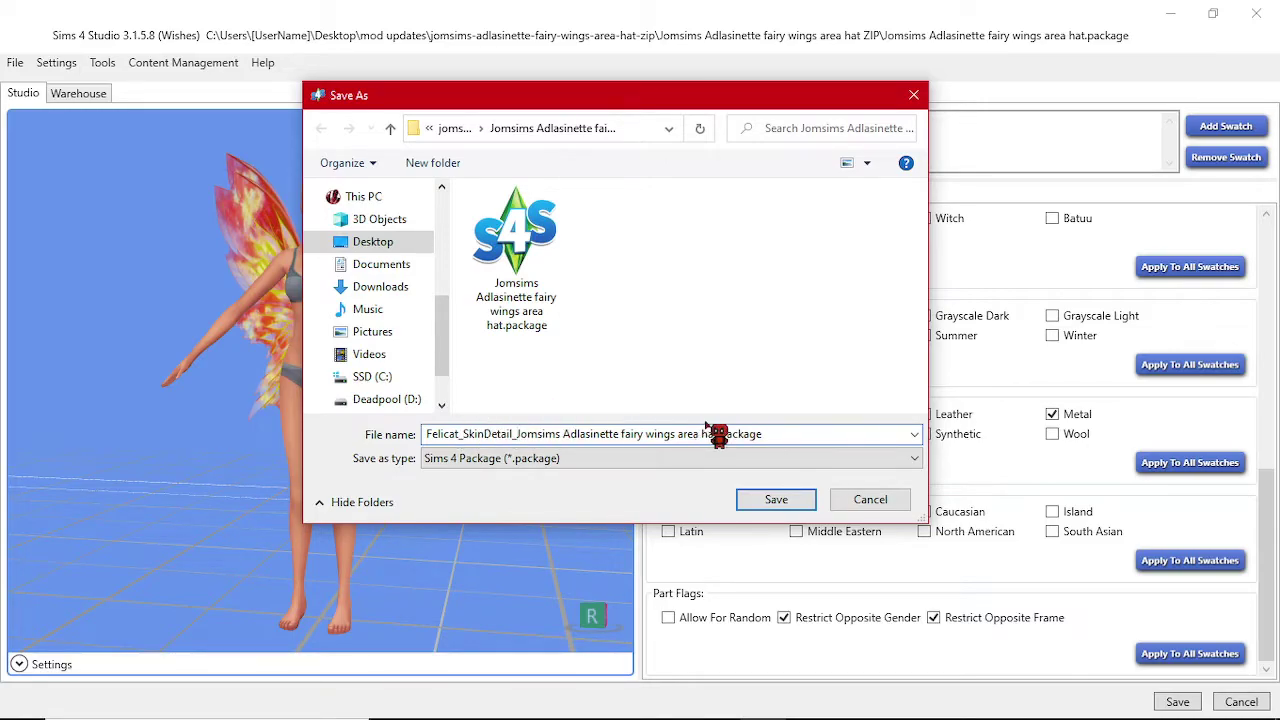
left_click(790, 499)
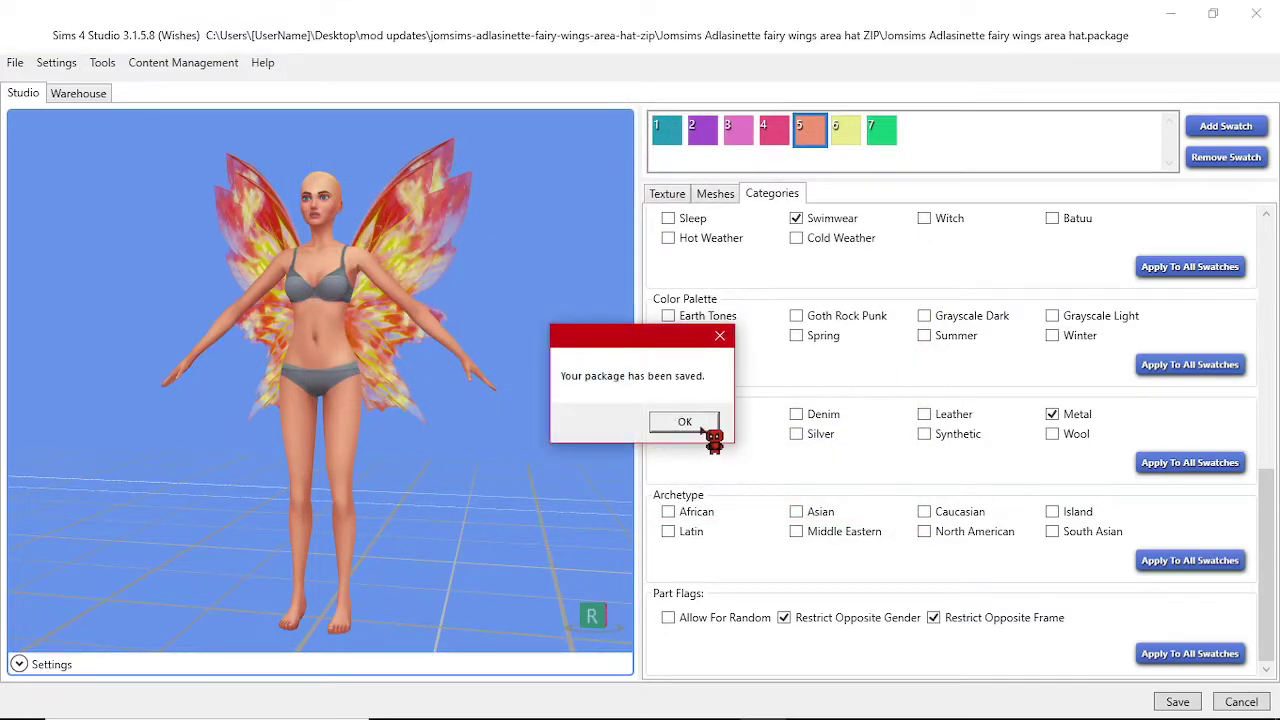
left_click(708, 423)
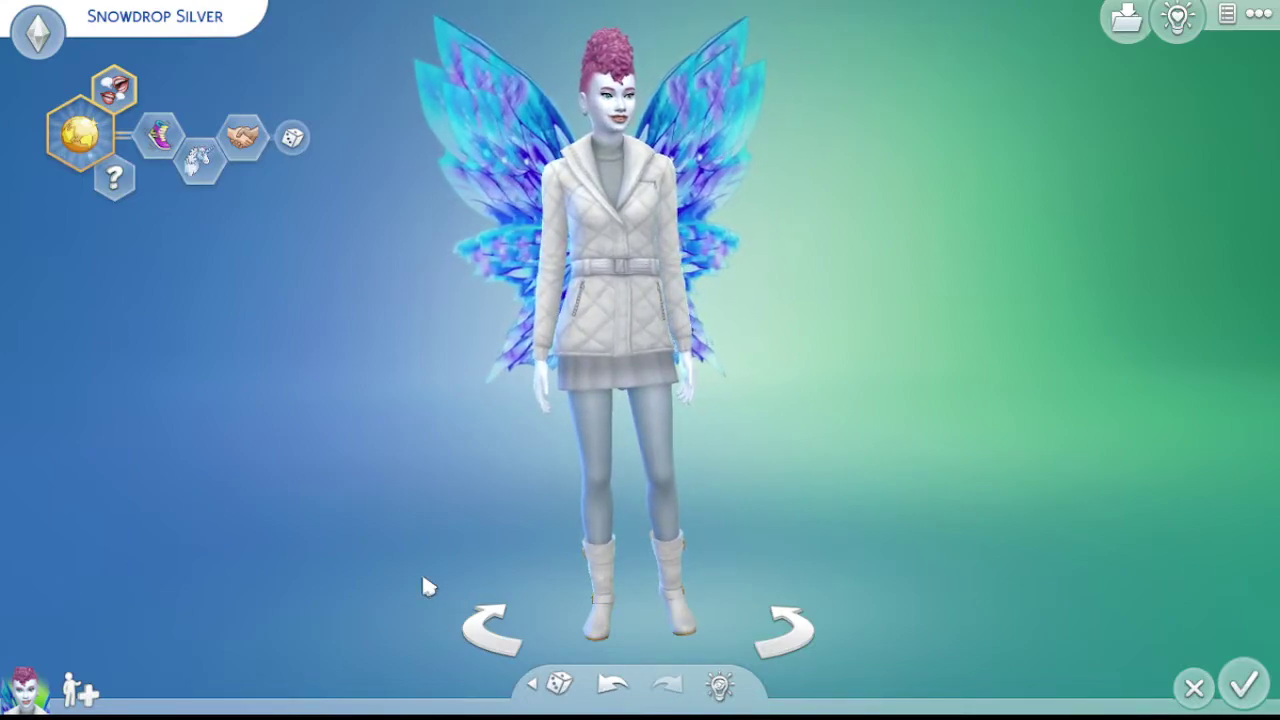
Dress the winged sim in a blue Athletic full-body outfit and finish Create a Sim
scroll(846, 423, "up", 4)
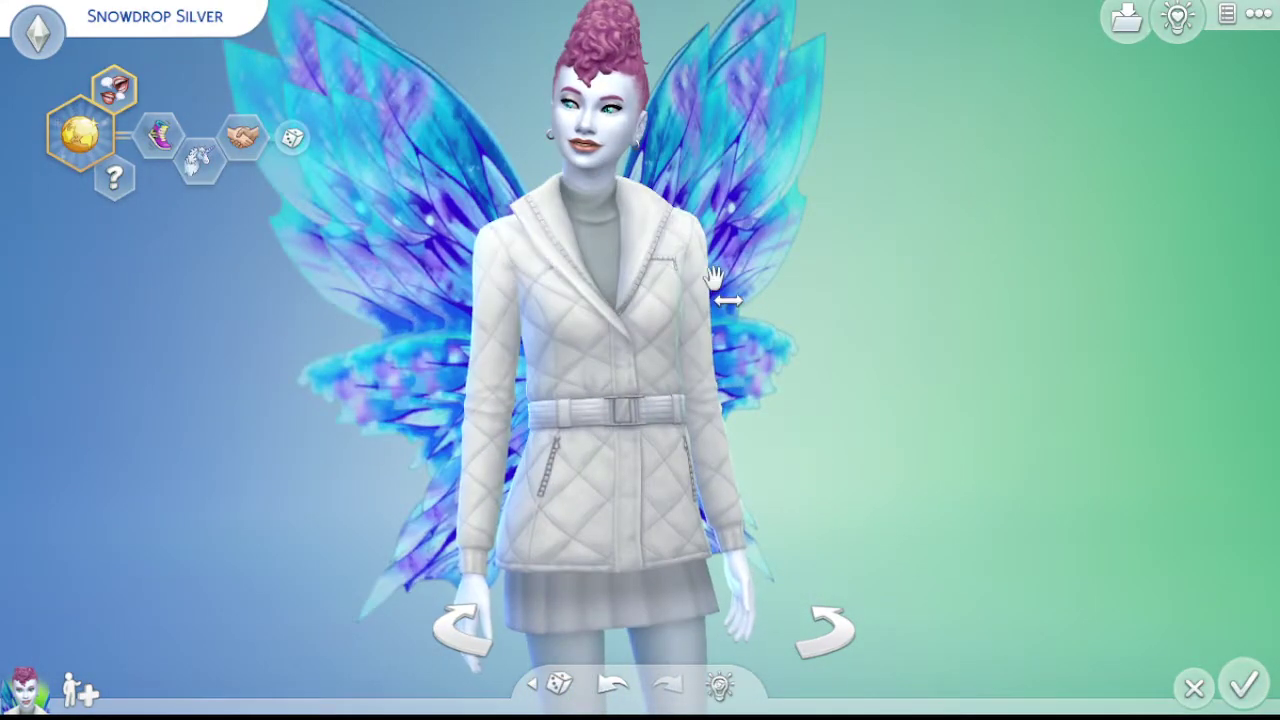
mouse_move(933, 240)
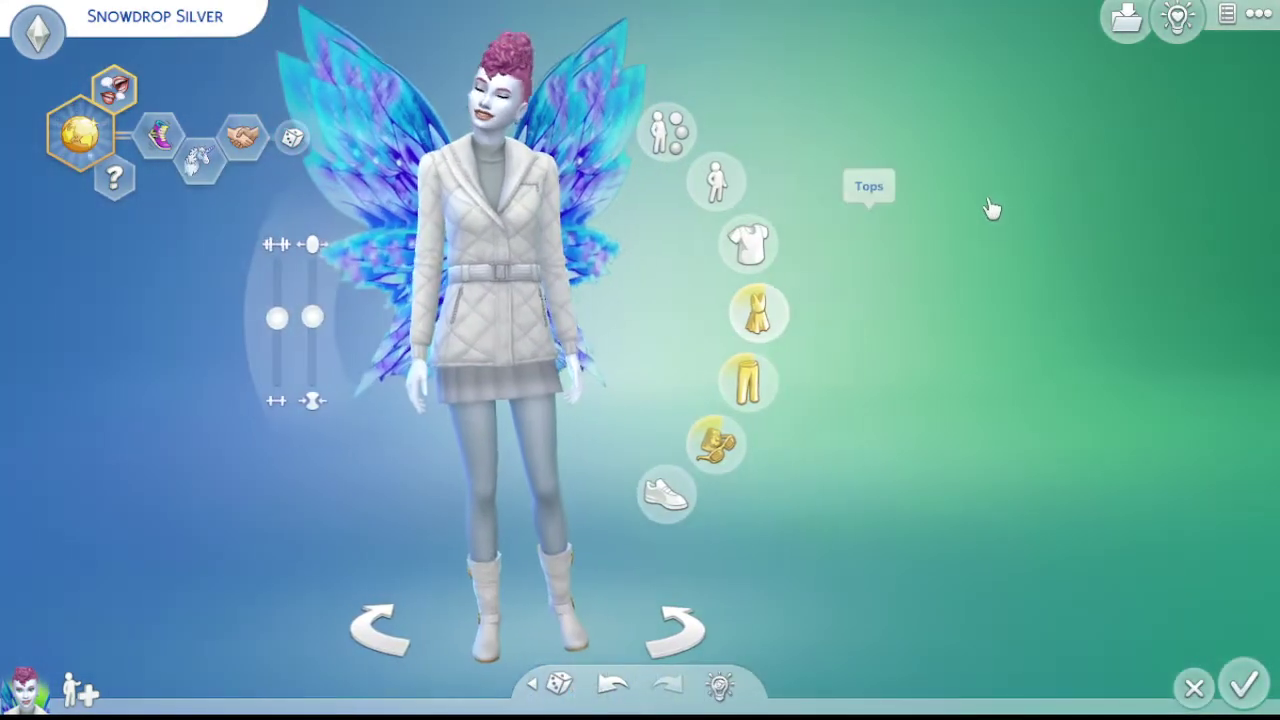
left_click(745, 313)
left_click(895, 84)
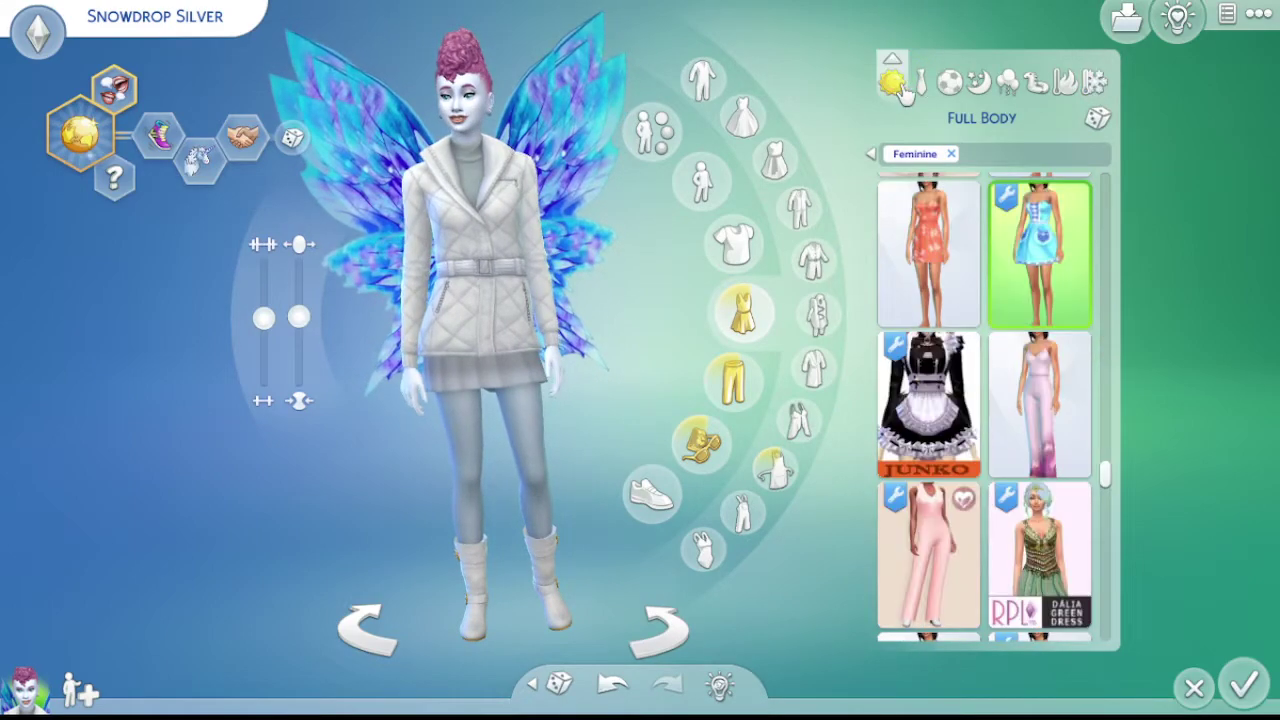
left_click(924, 90)
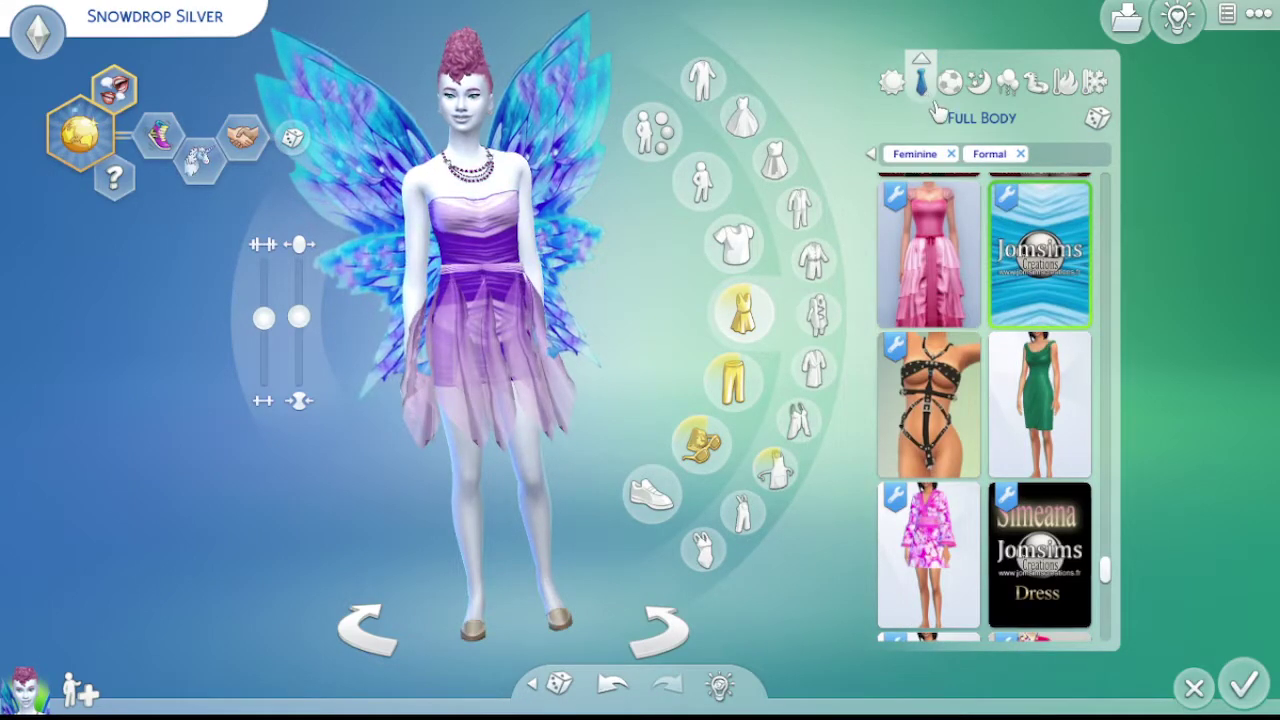
left_click(949, 82)
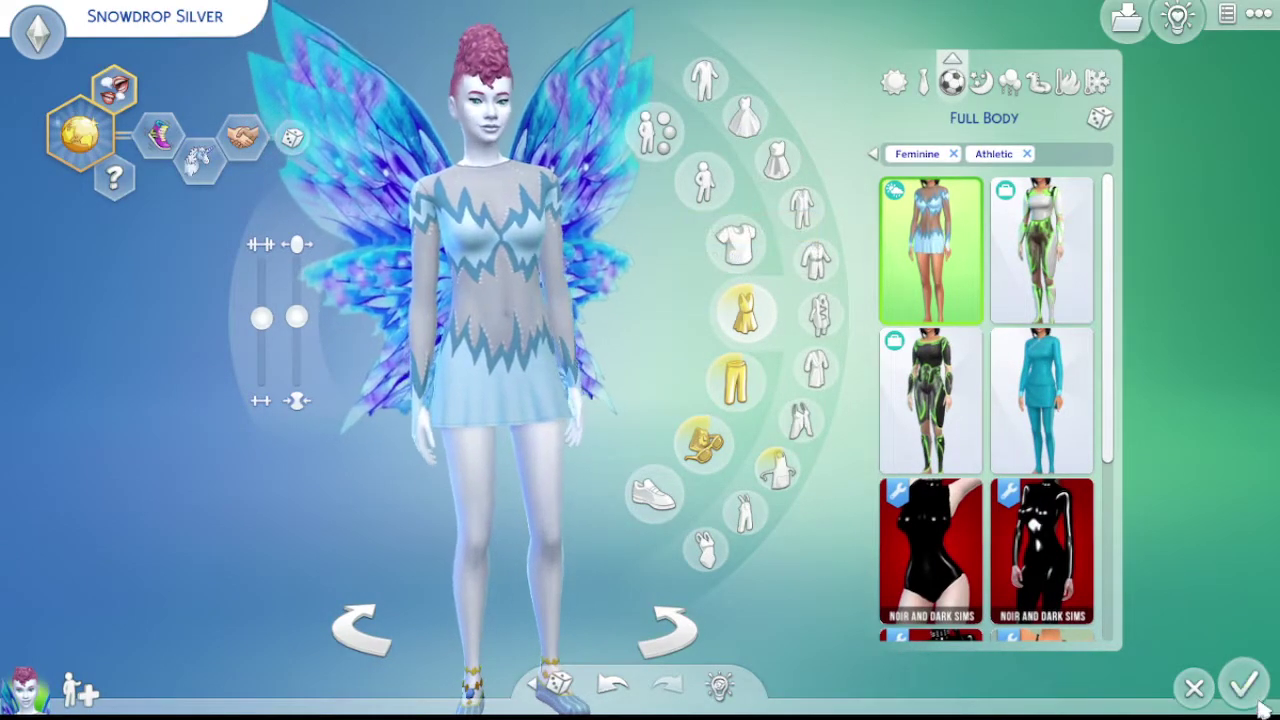
left_click(1244, 686)
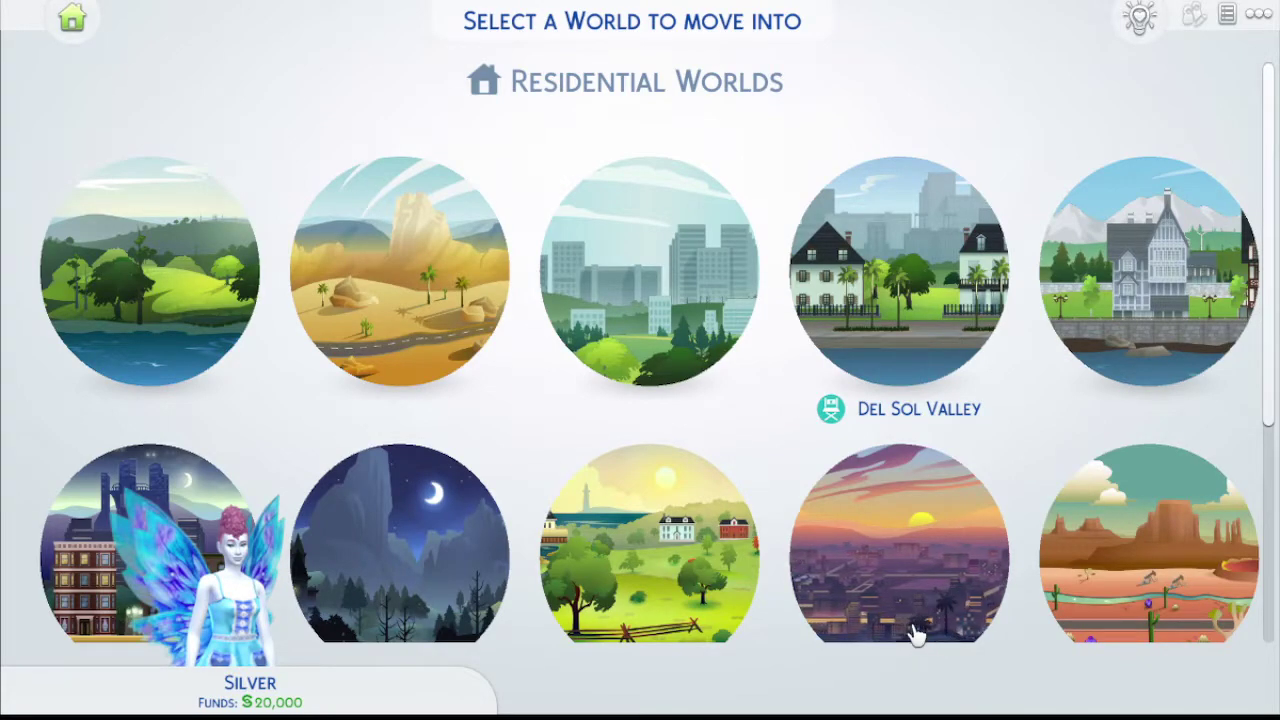
Choose Willow Creek, select the 20x15 Streamlet Single lot, and confirm the move-in
scroll(600, 337, "down", 3)
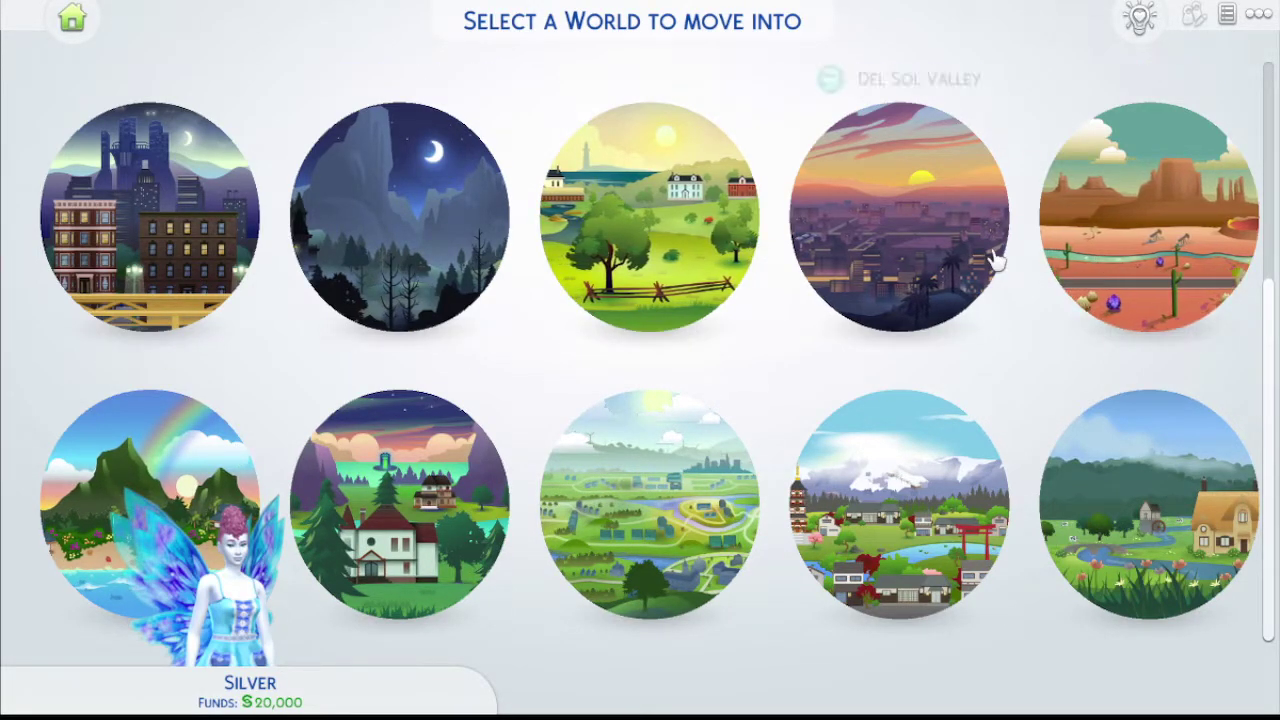
scroll(1133, 462, "up", 3)
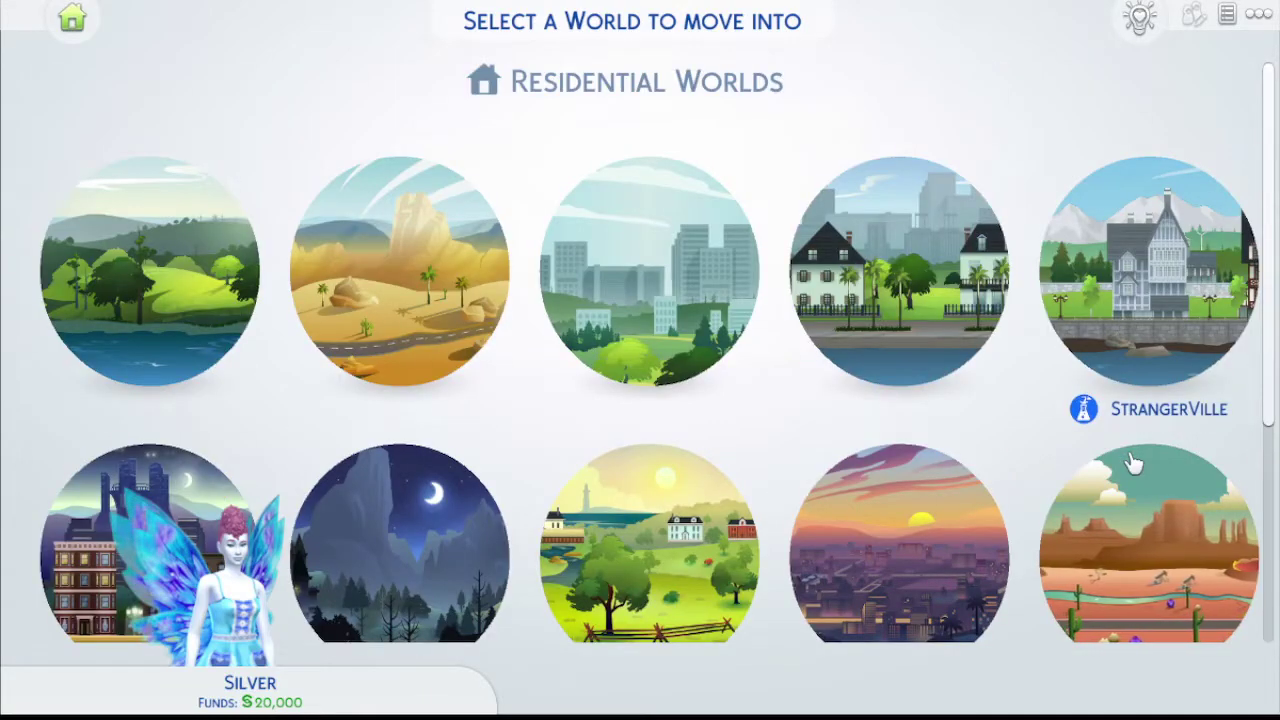
scroll(1133, 462, "down", 3)
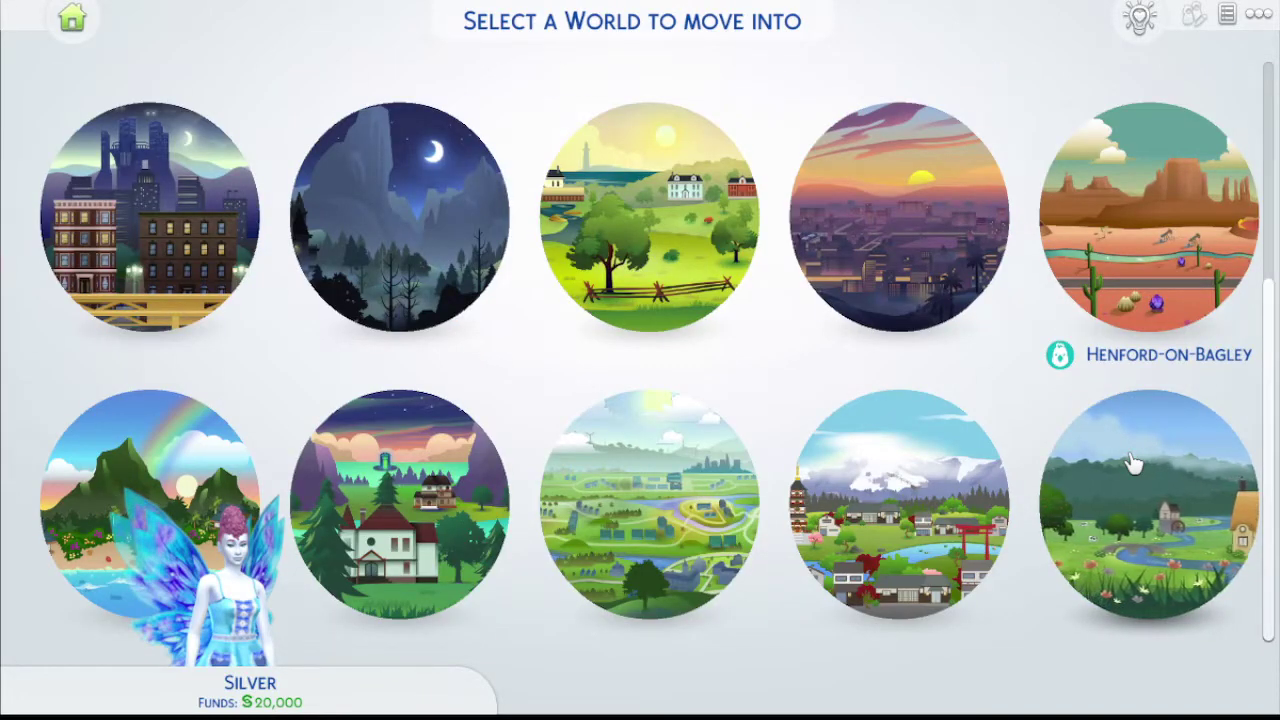
scroll(200, 390, "up", 3)
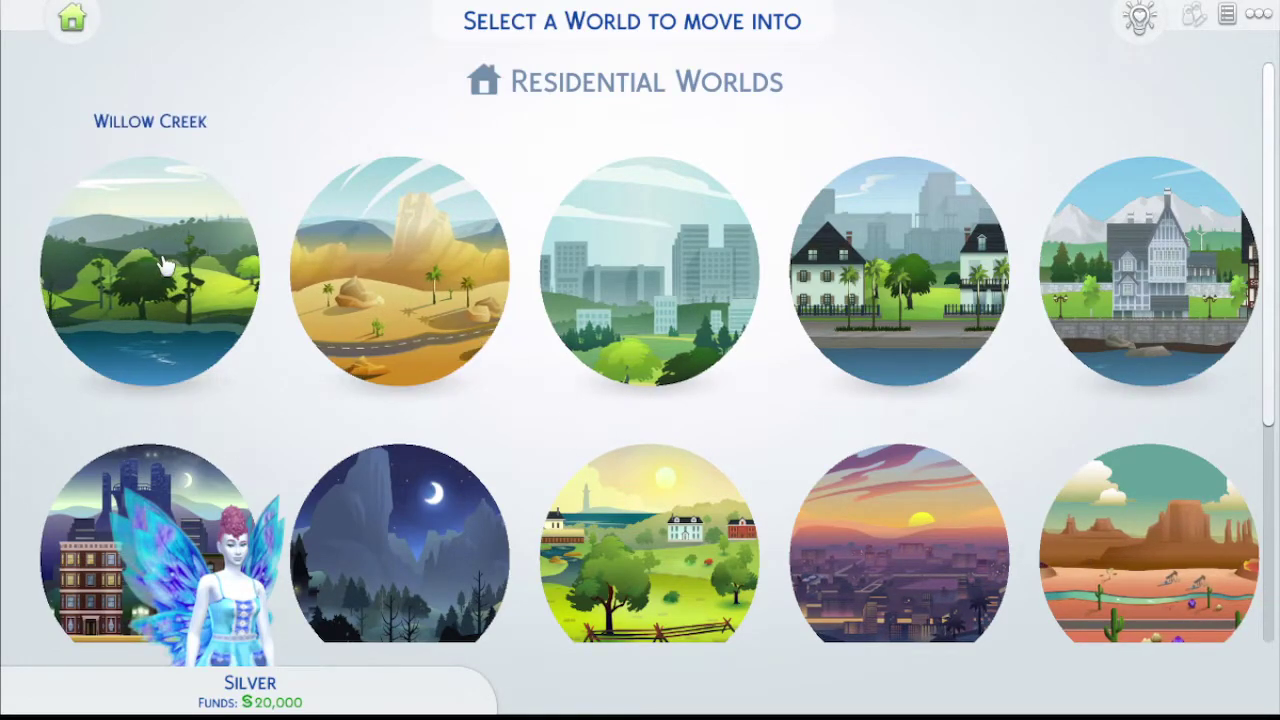
left_click(165, 265)
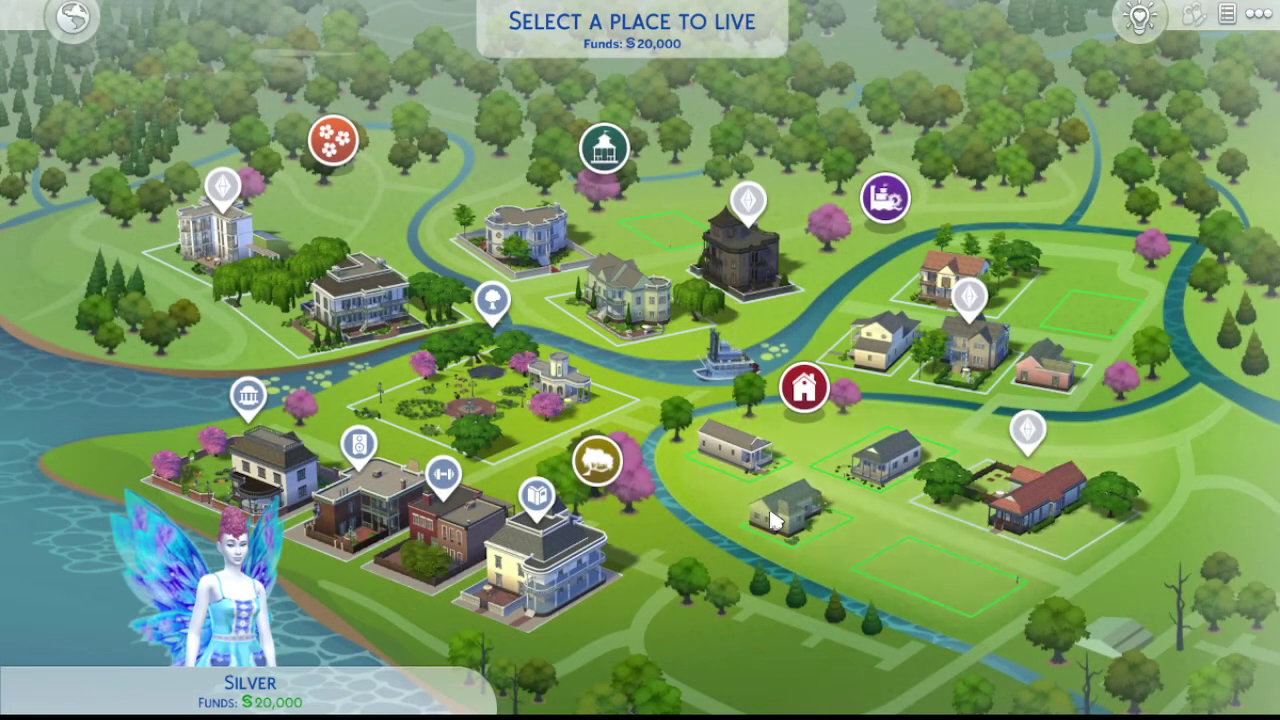
mouse_move(790, 532)
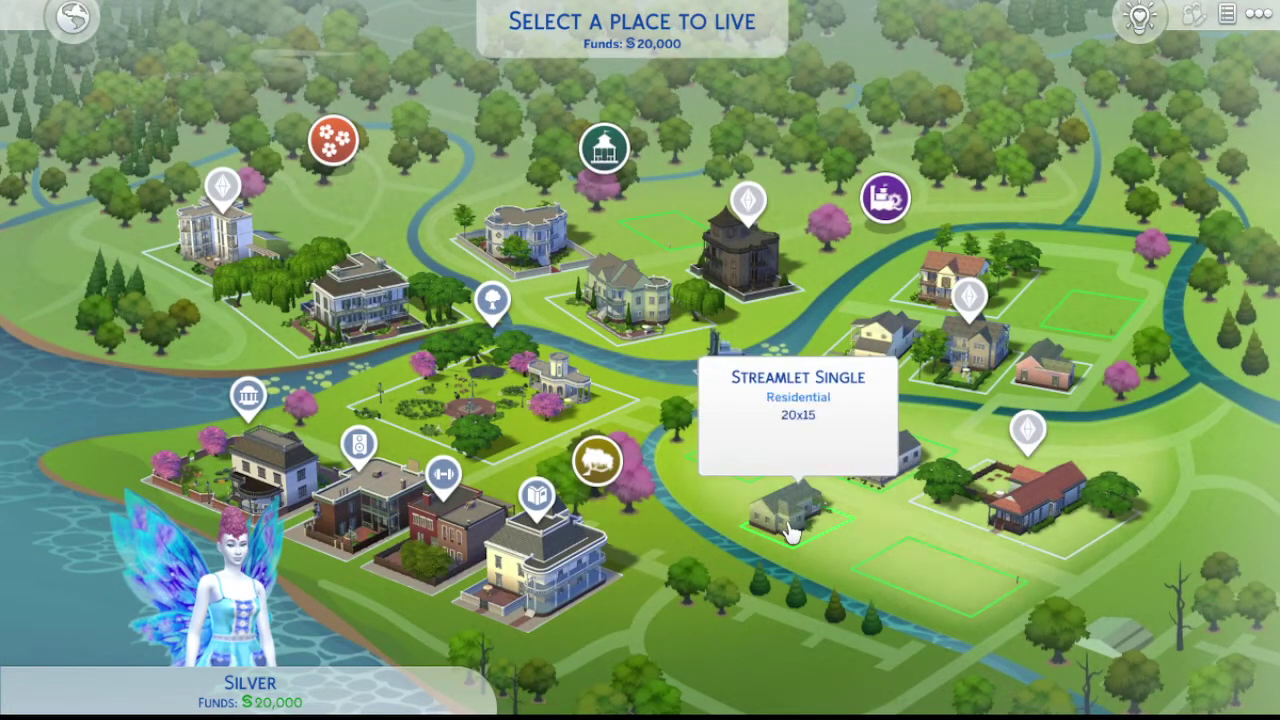
left_click(789, 530)
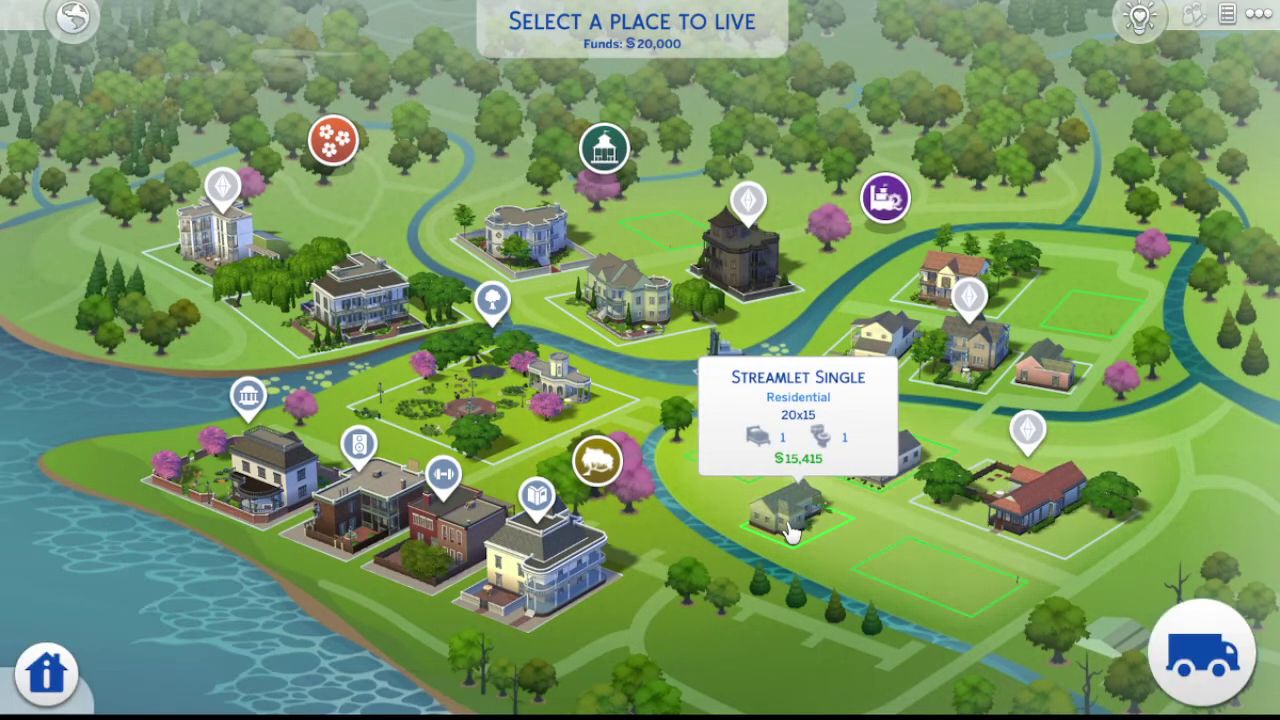
left_click(1175, 665)
left_click(920, 563)
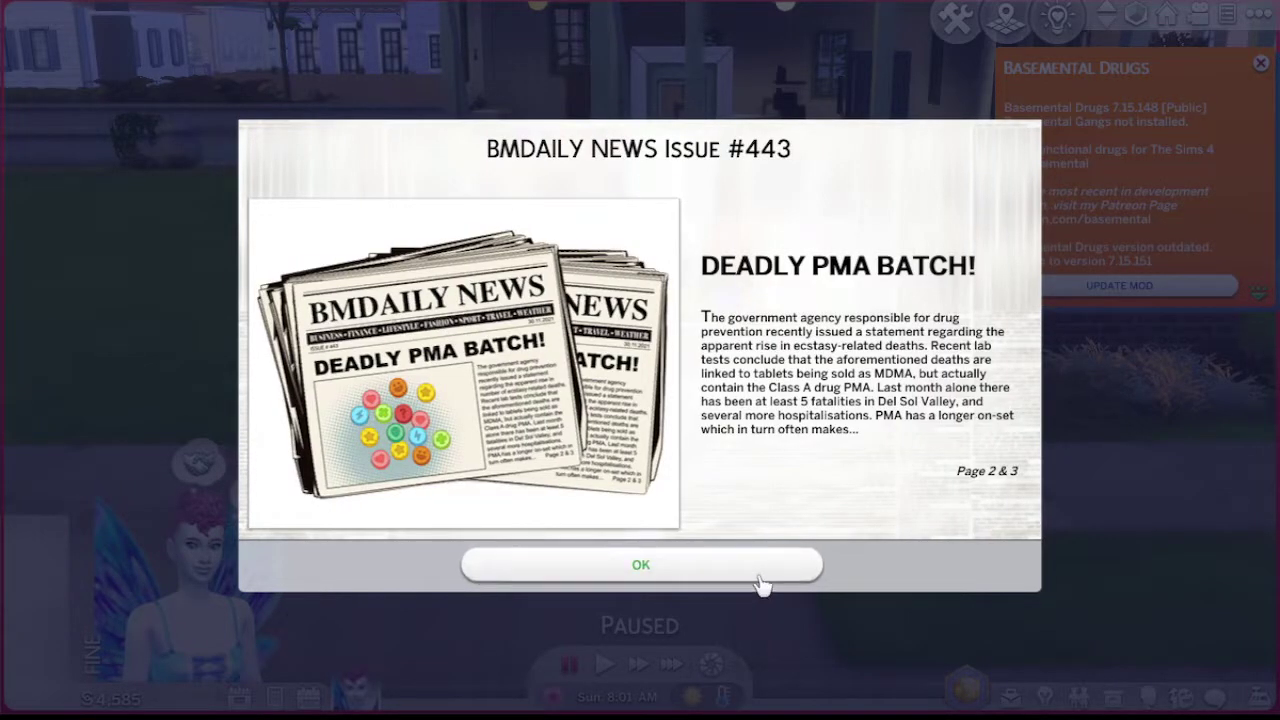
Dismiss the BMDAILY NEWS popup and the mod tutorial, then unpause the game
left_click(758, 578)
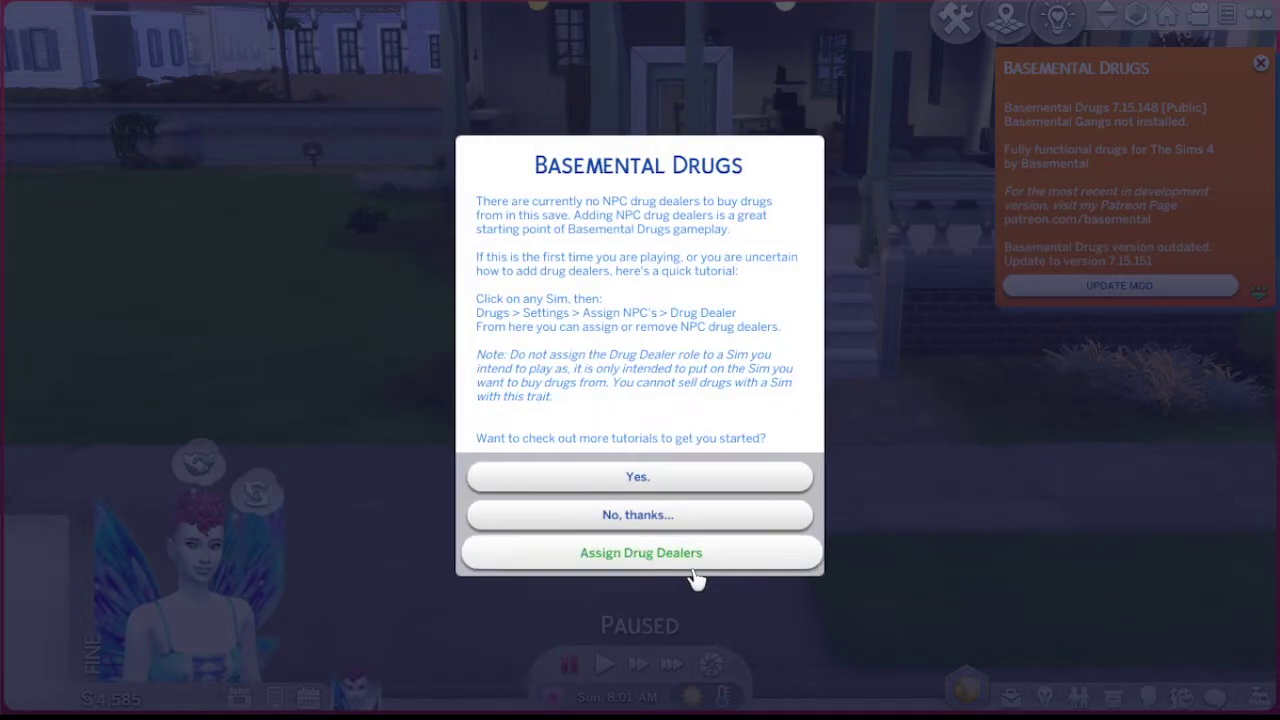
left_click(731, 516)
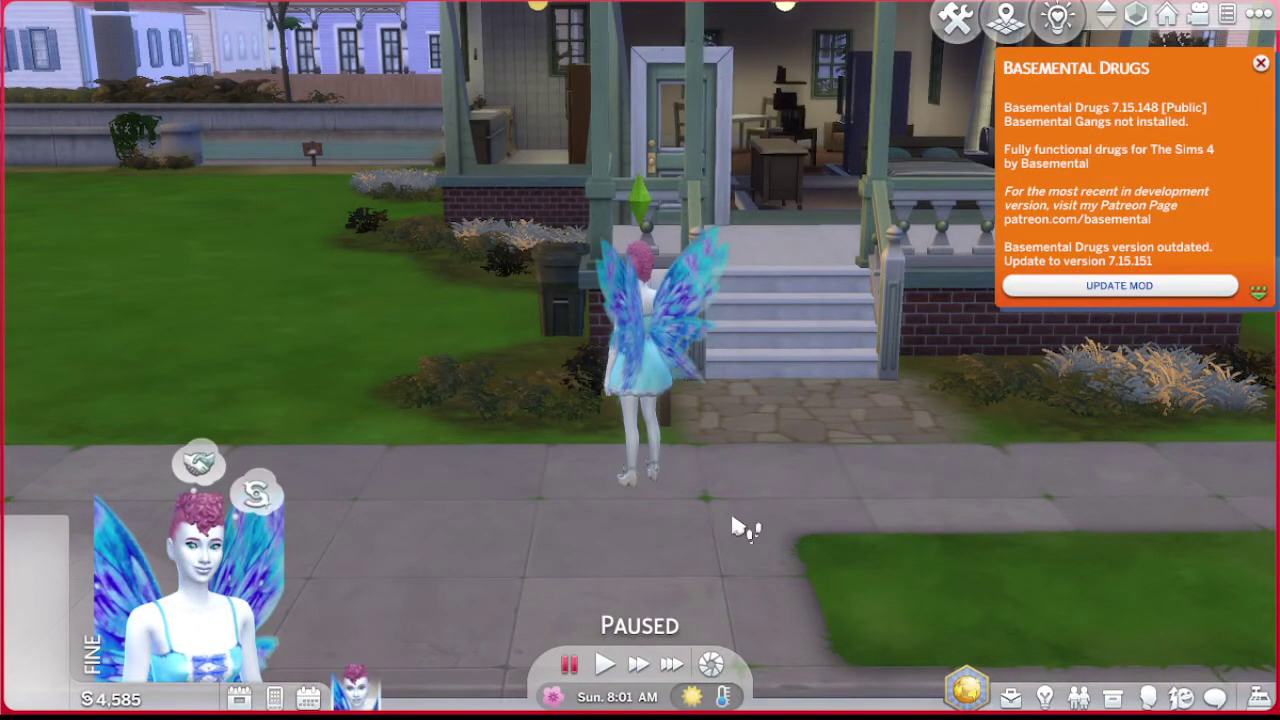
left_click(605, 664)
scroll(714, 591, "down", 3)
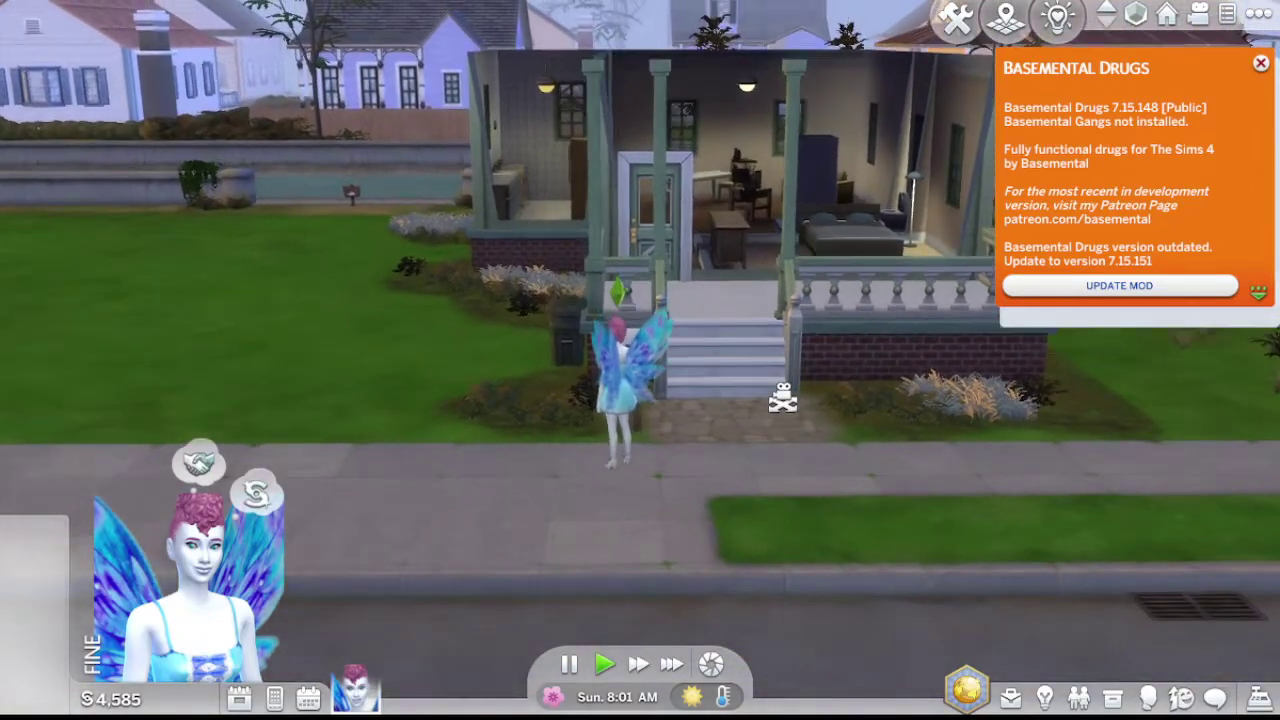
scroll(775, 440, "up", 5)
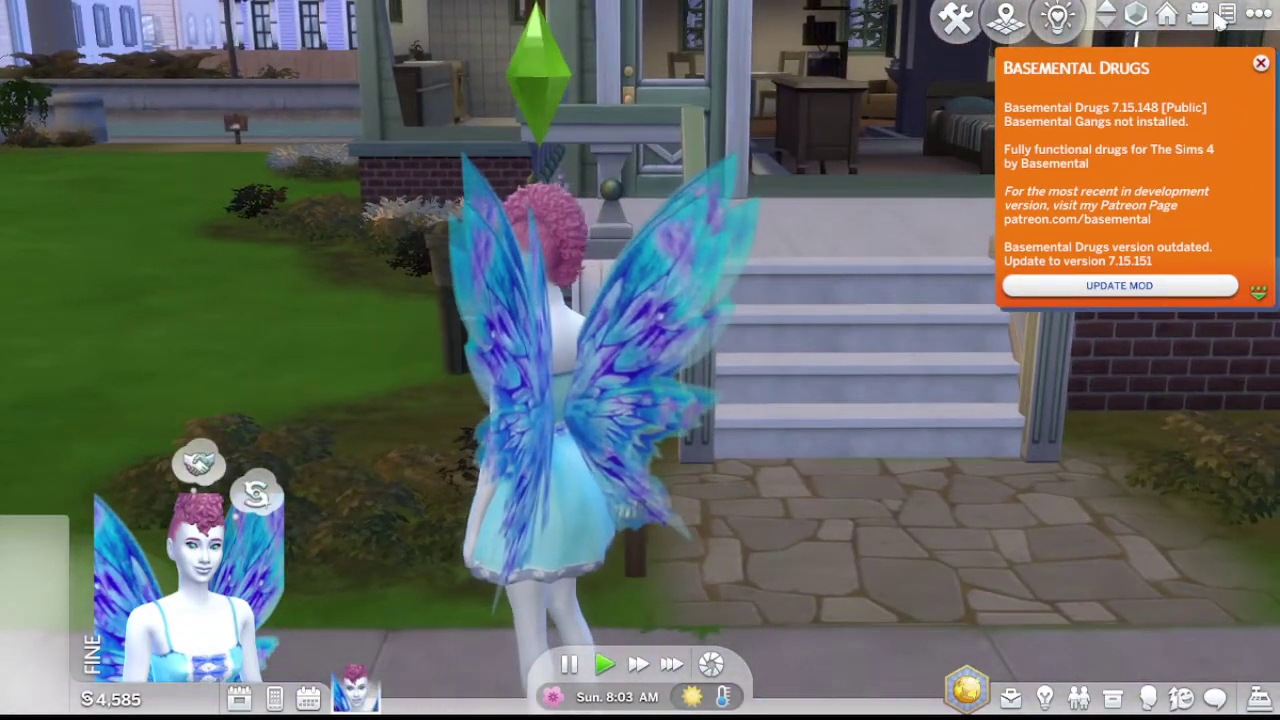
Pause the game and rotate the camera to the sim's side and behind her
left_click(1200, 16)
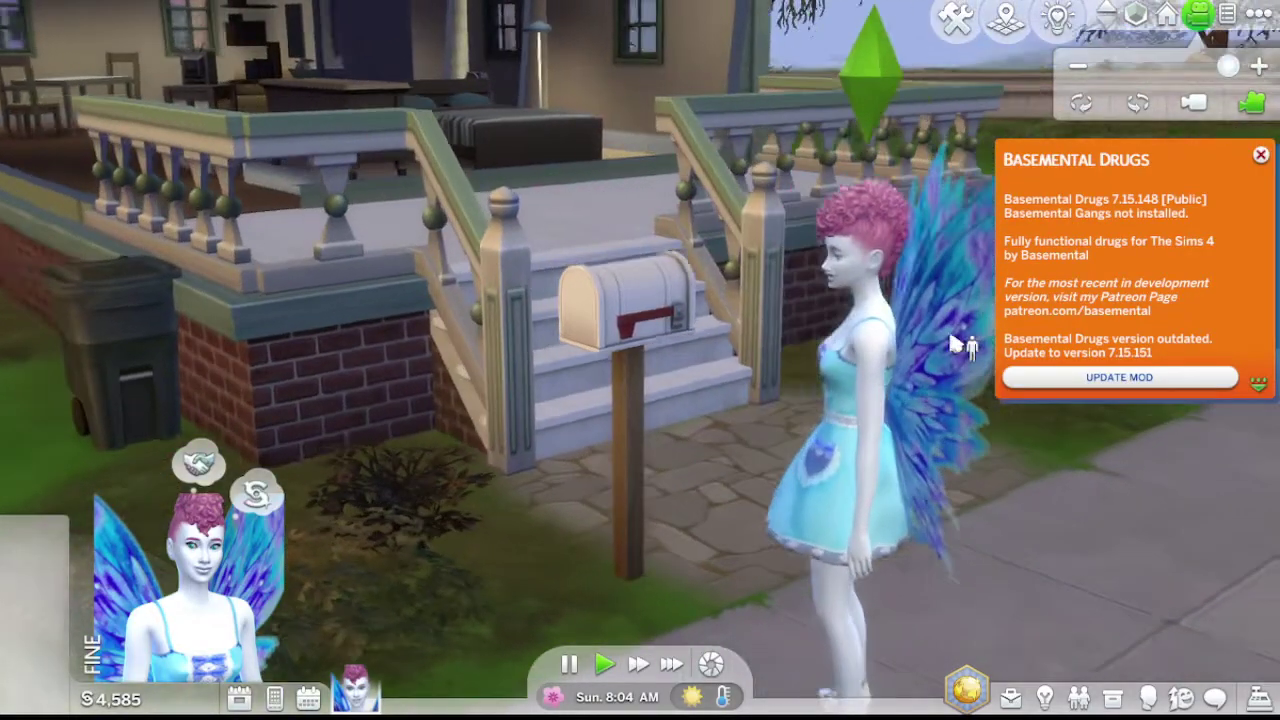
scroll(914, 432, "up", 3)
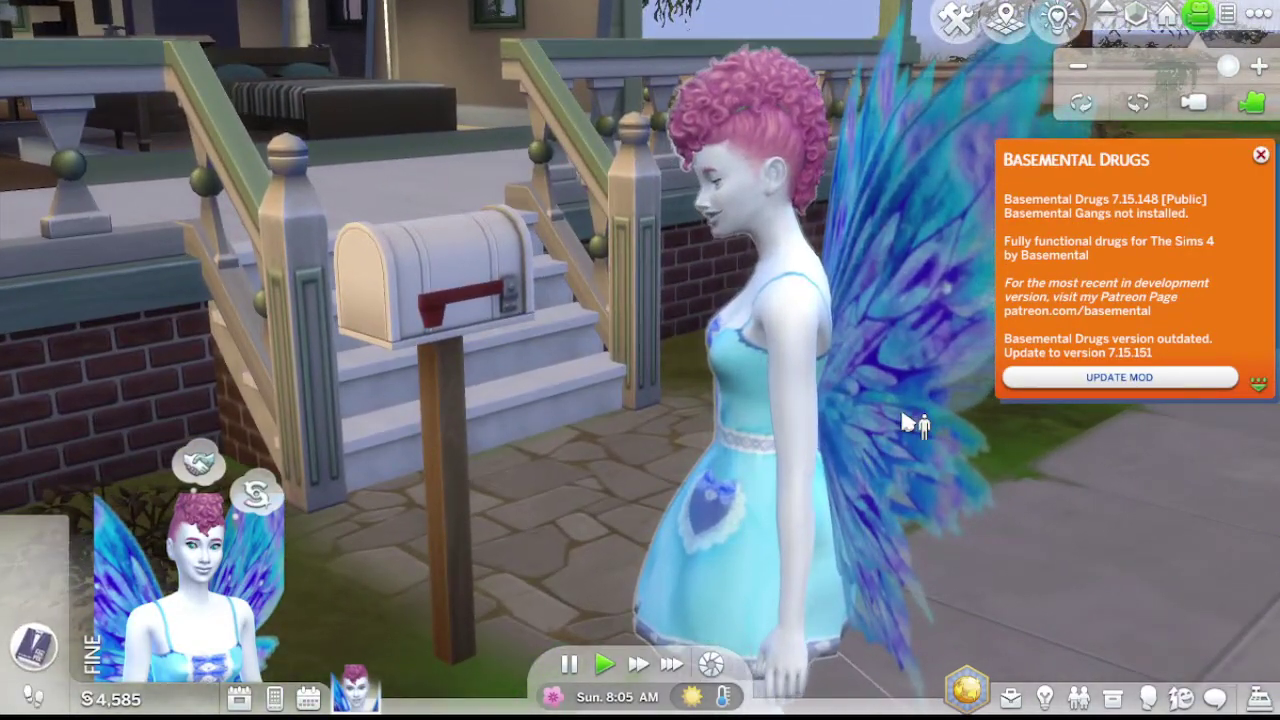
scroll(905, 423, "down", 3)
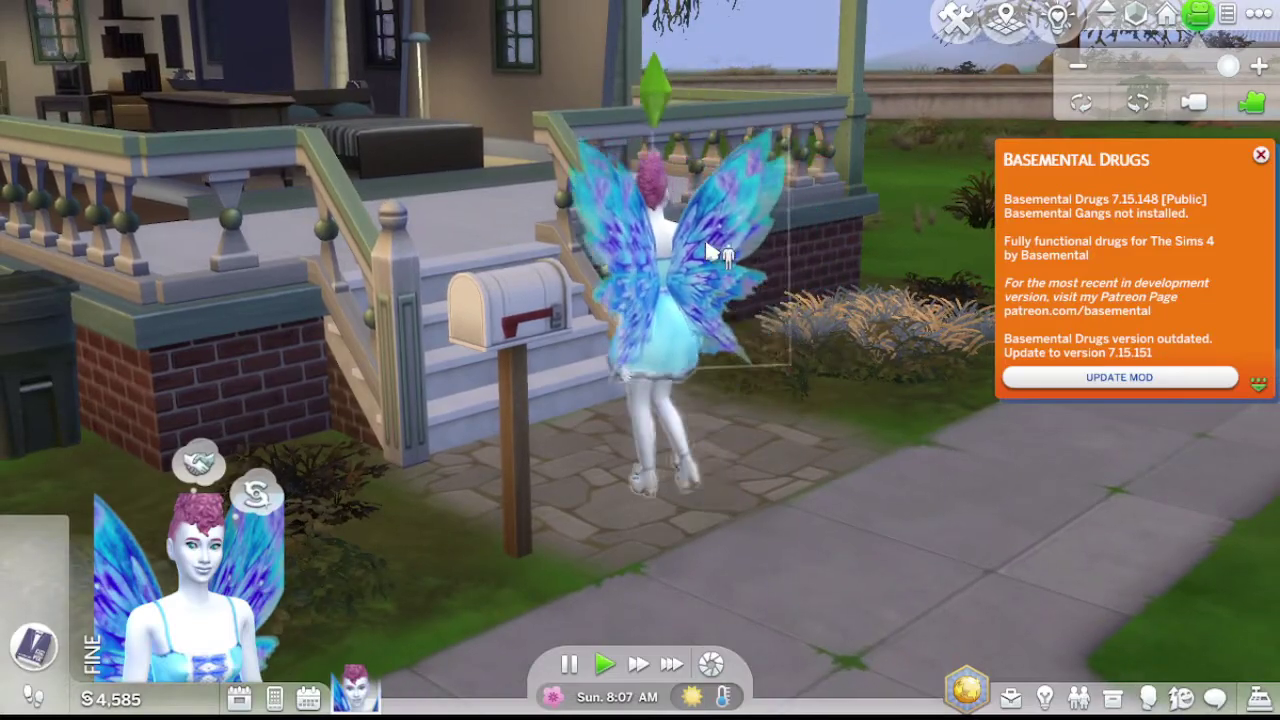
scroll(694, 255, "up", 5)
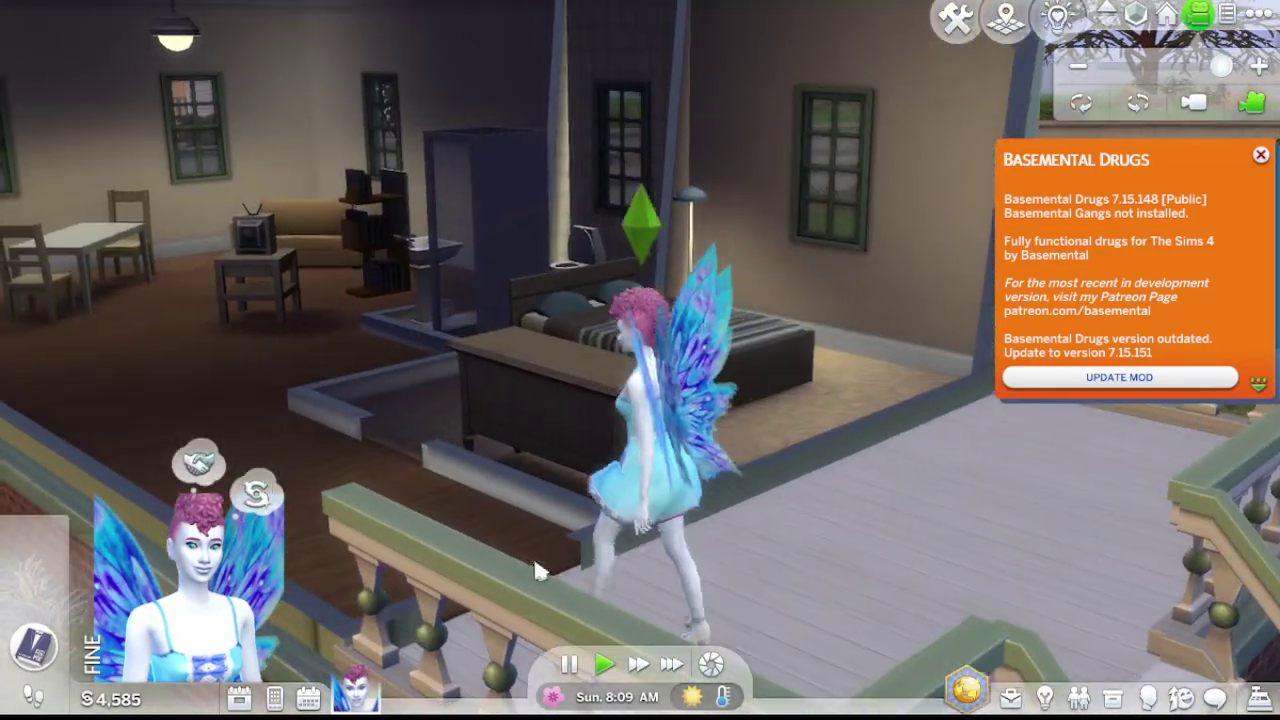
left_click(573, 663)
scroll(703, 425, "up", 4)
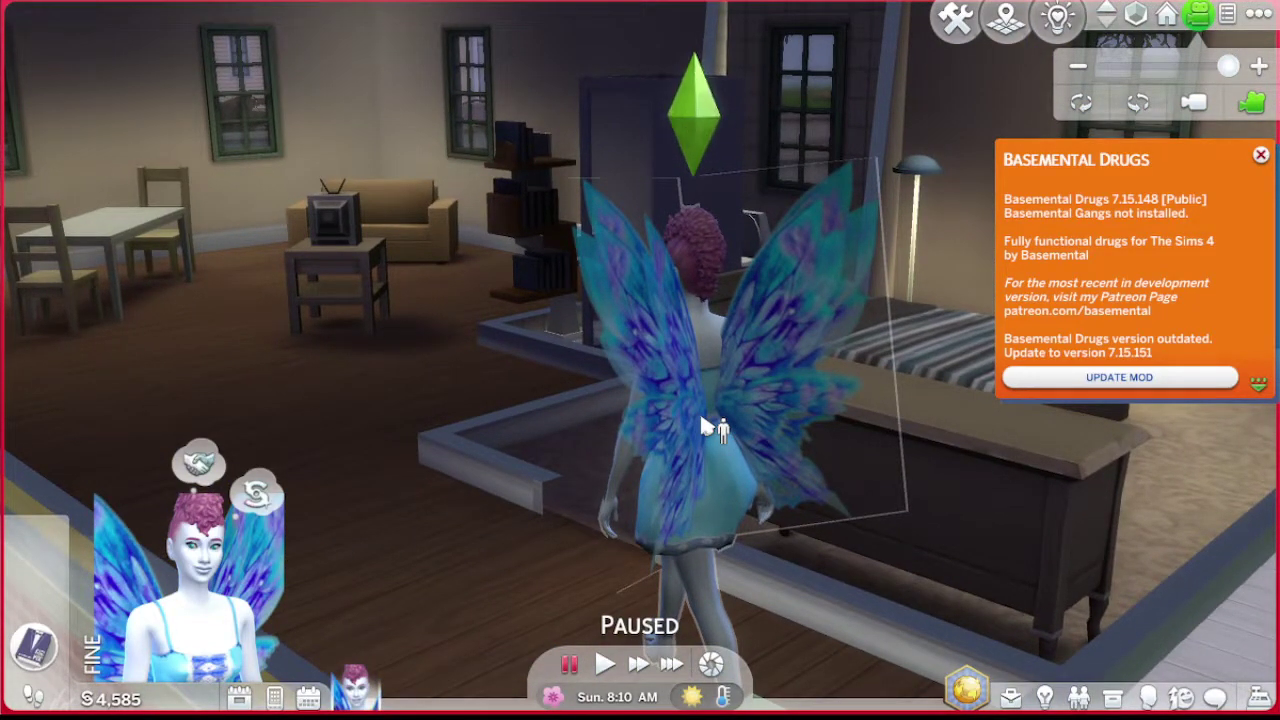
left_click(1080, 103)
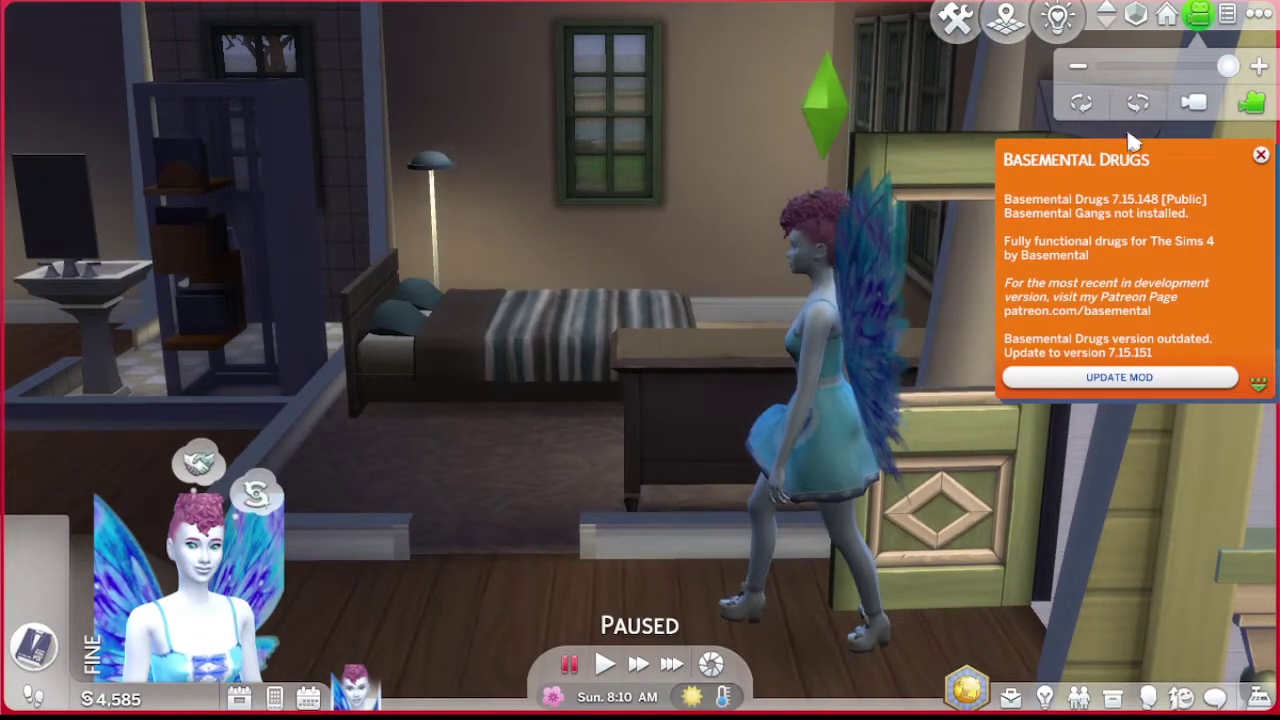
left_click(1137, 103)
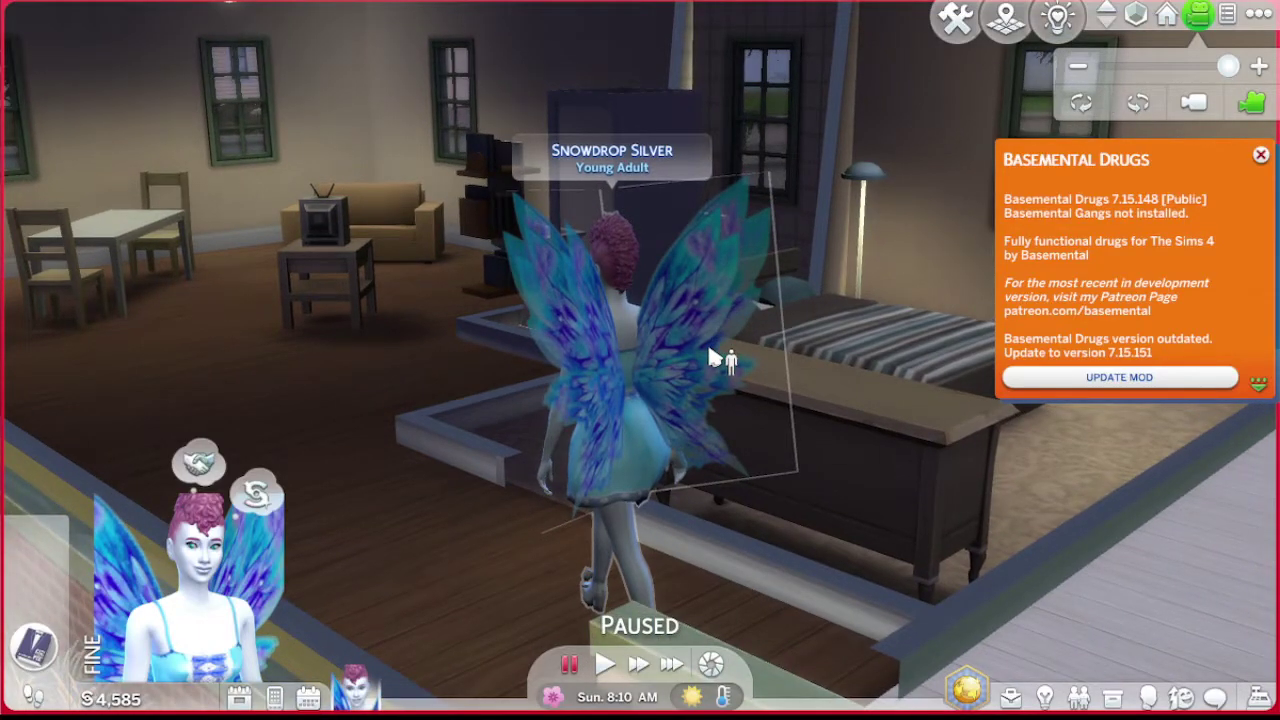
Resume normal speed, rotate the view around the room, and dismiss the mod update notice
left_click(605, 664)
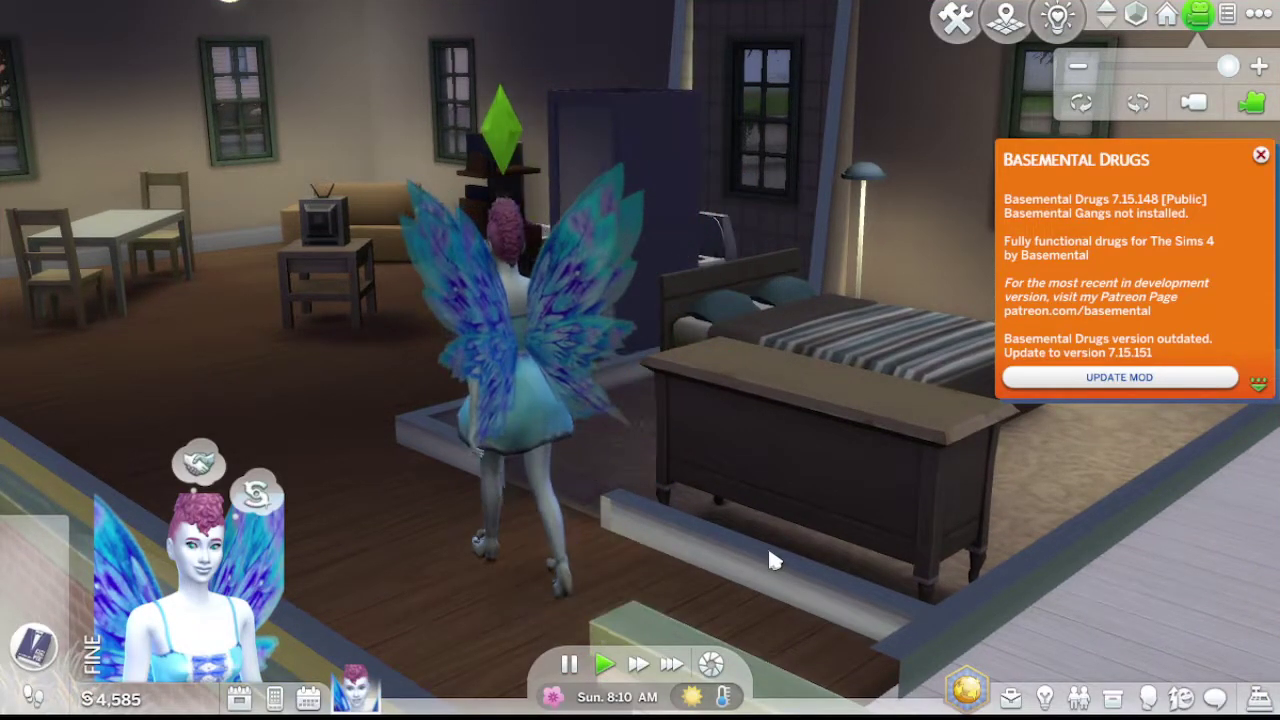
scroll(767, 544, "down", 3)
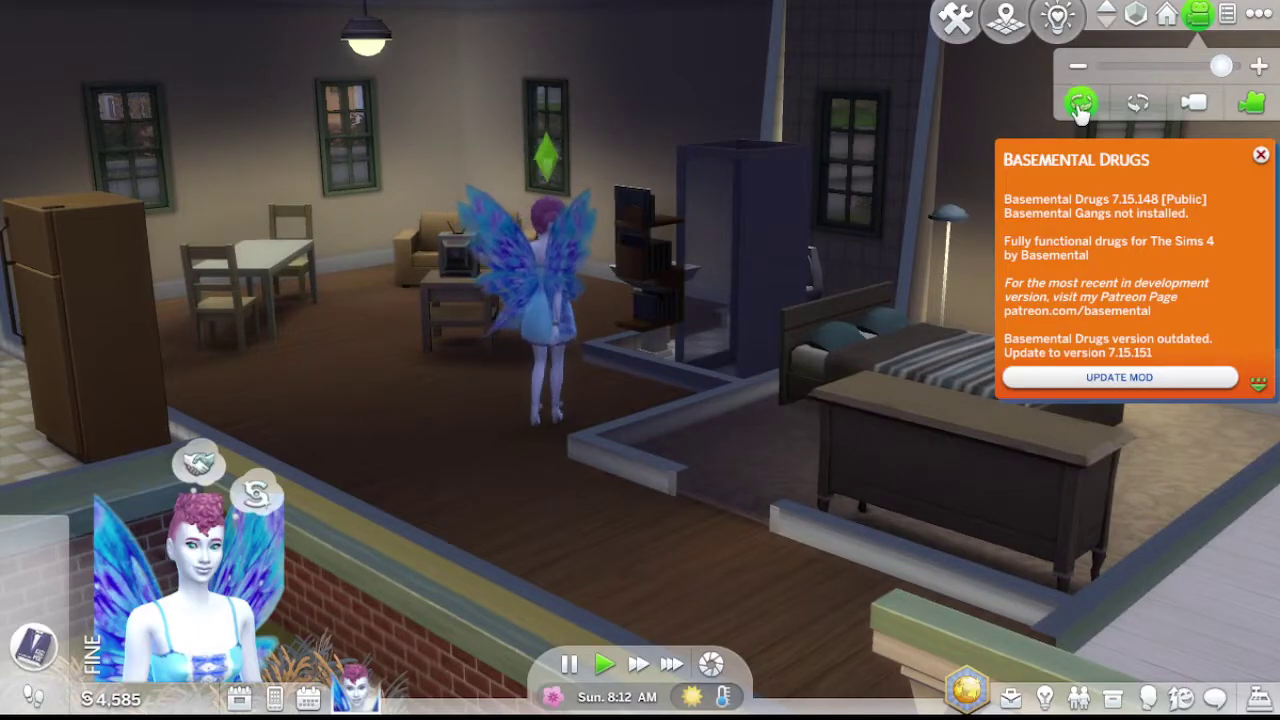
left_click(1080, 103)
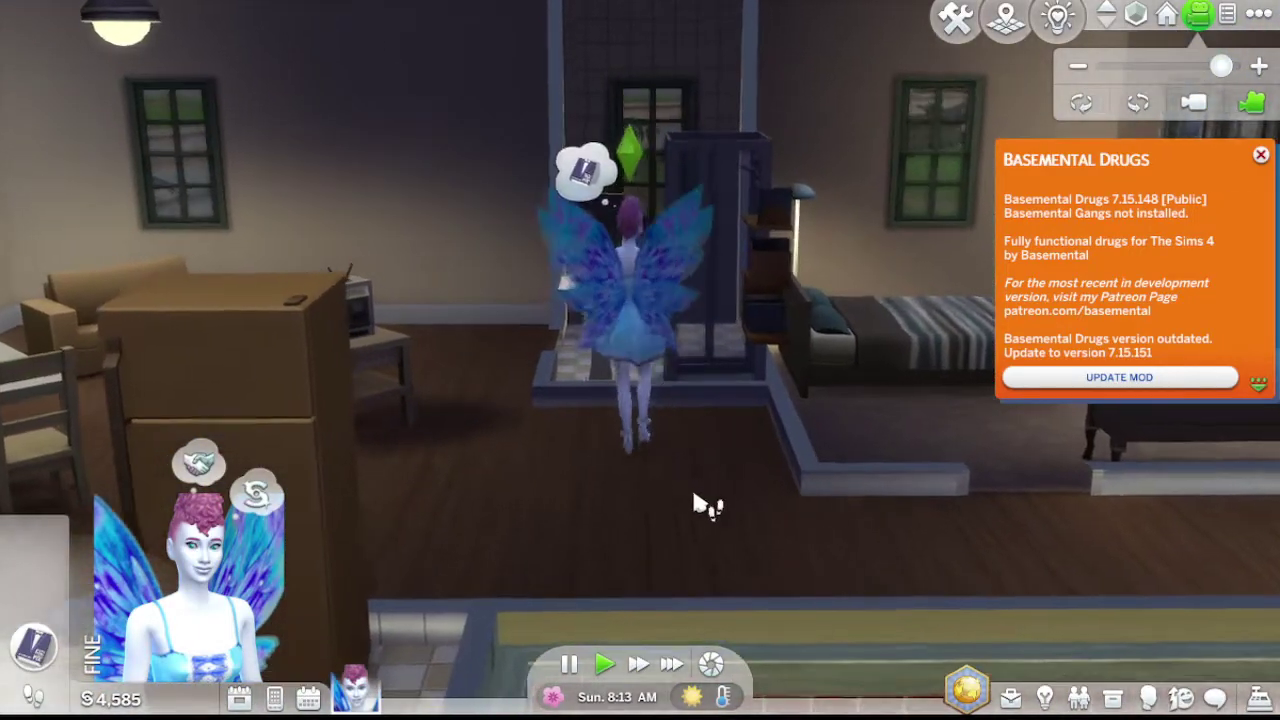
left_click(1261, 156)
Centre the camera on the sim reading in the armchair and rotate around her
middle_click_drag(1006, 491, 760, 360)
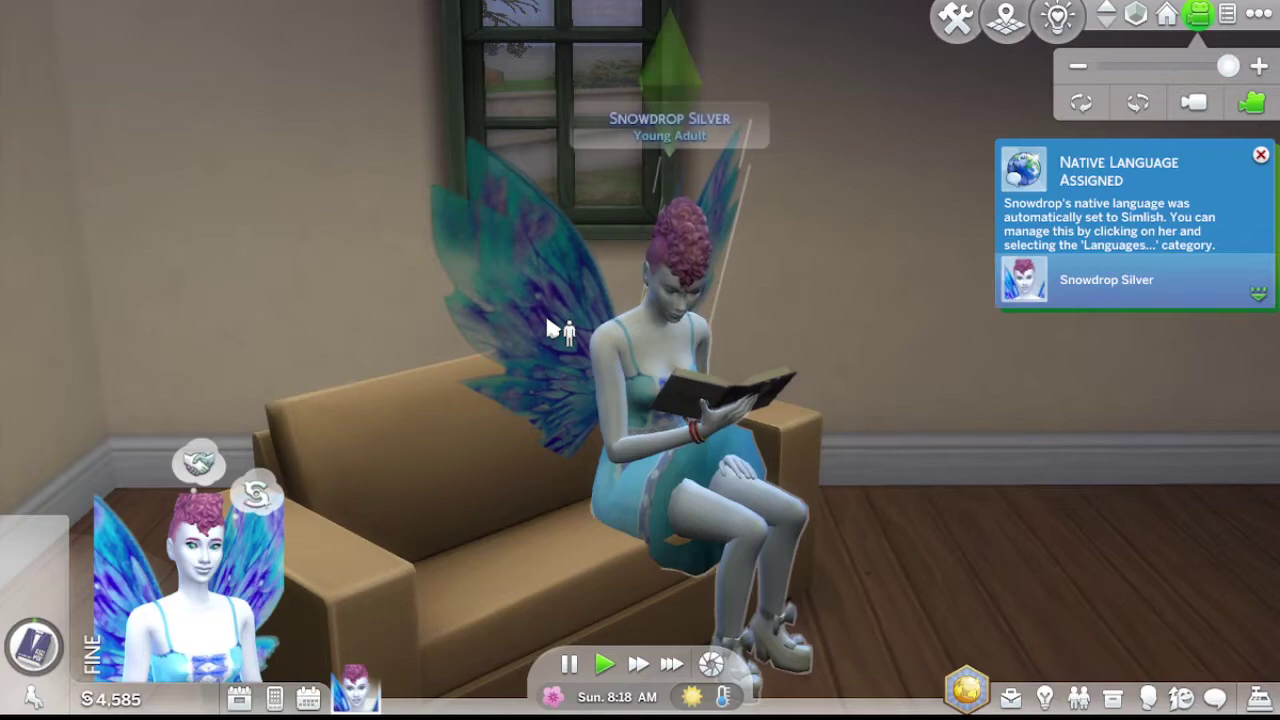
middle_click_drag(914, 486, 921, 395)
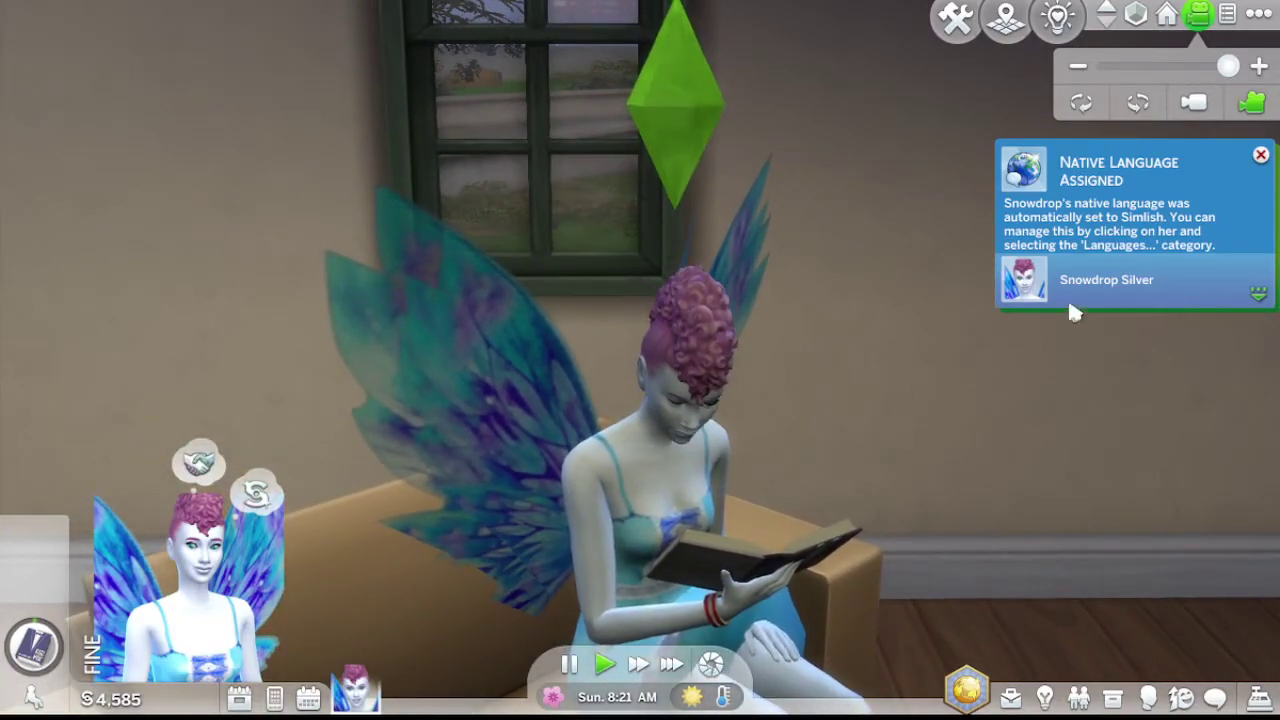
left_click(1081, 104)
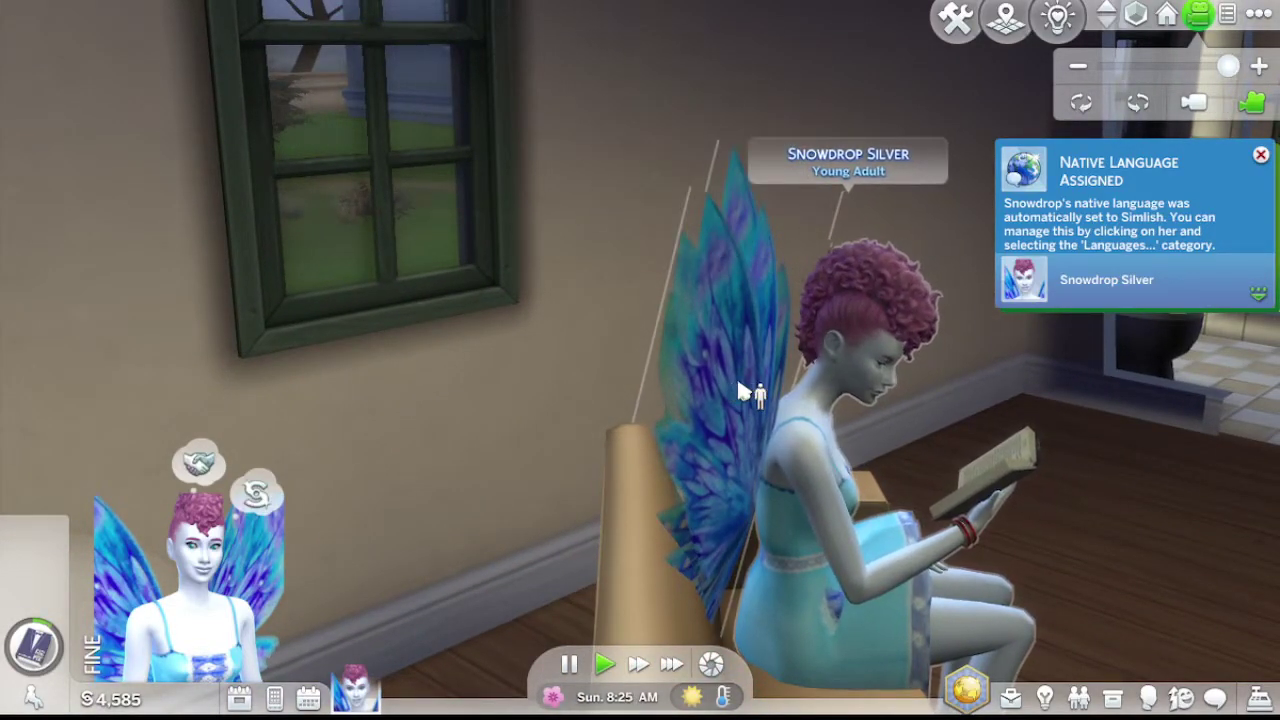
left_click(1081, 104)
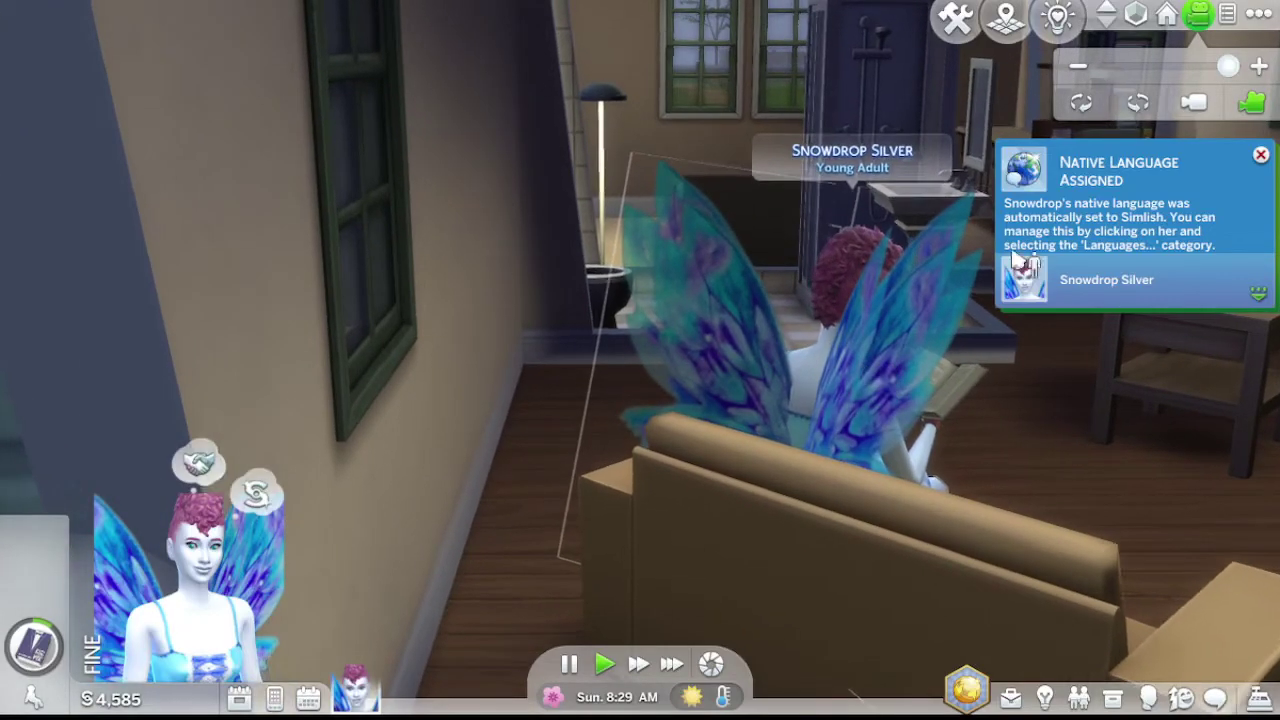
left_click(1137, 103)
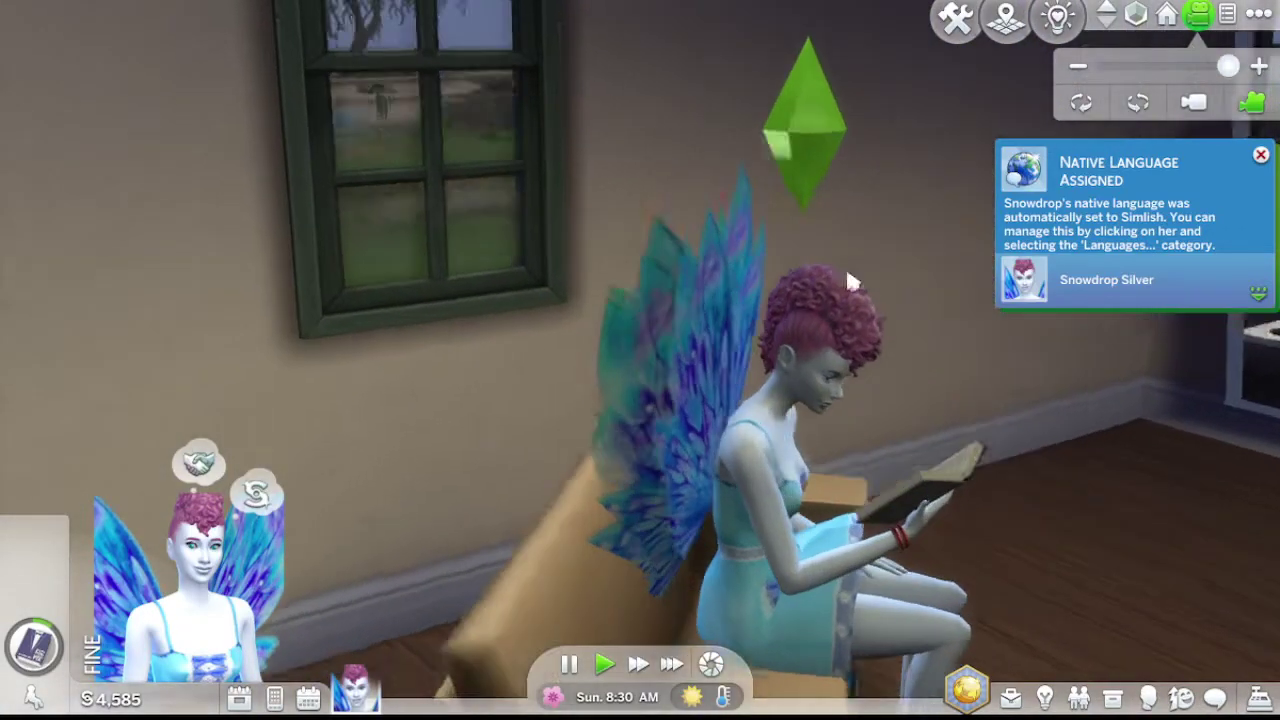
Pan the view right with the D key until the bathroom shower is in view
key("d")
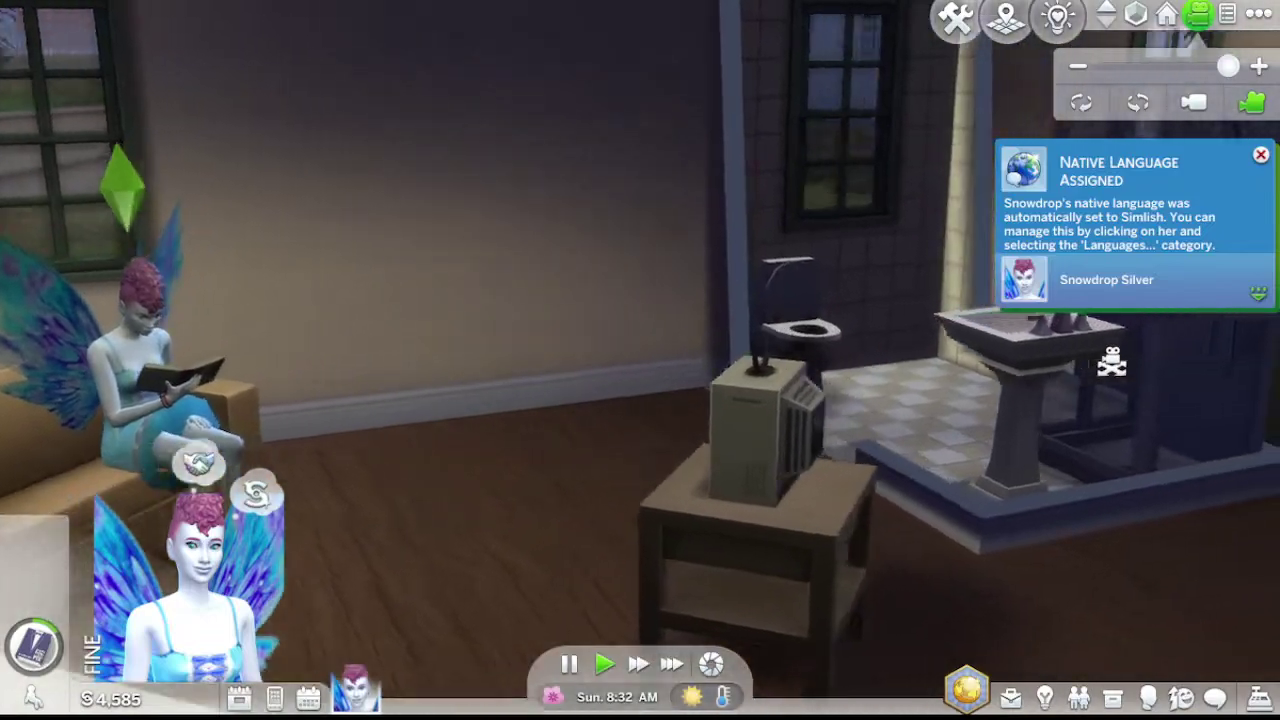
key("d")
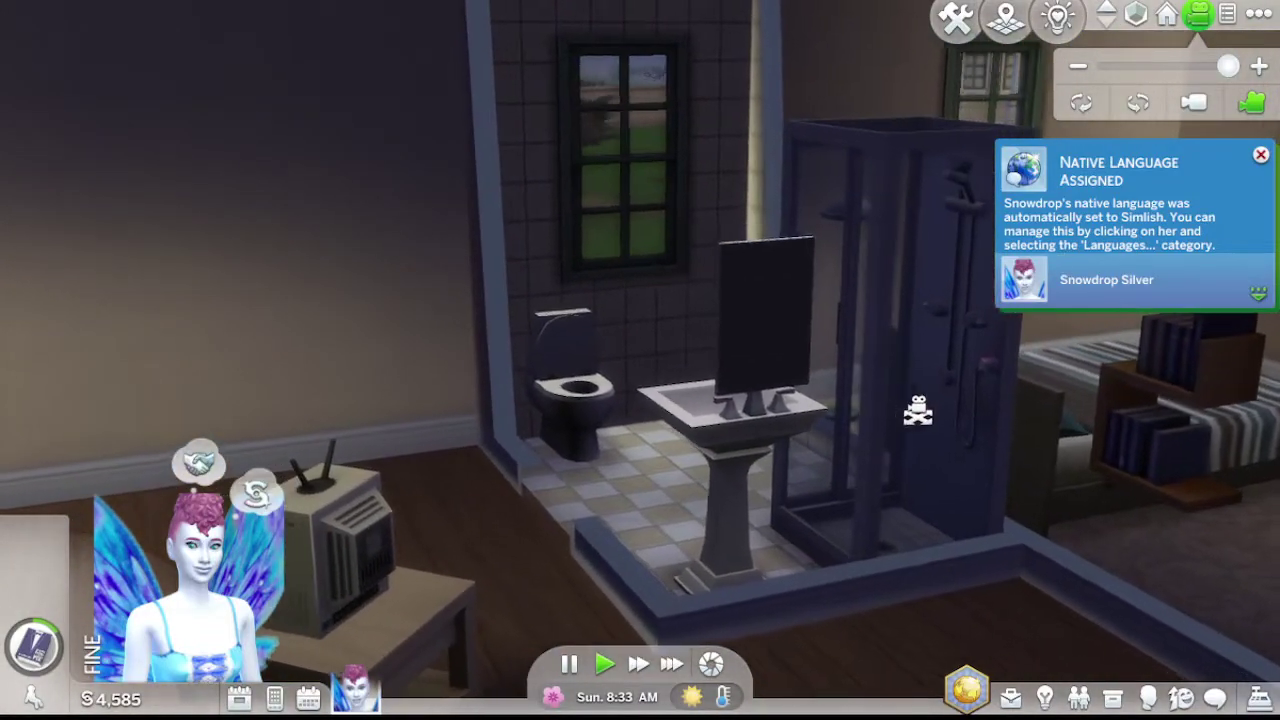
key("d")
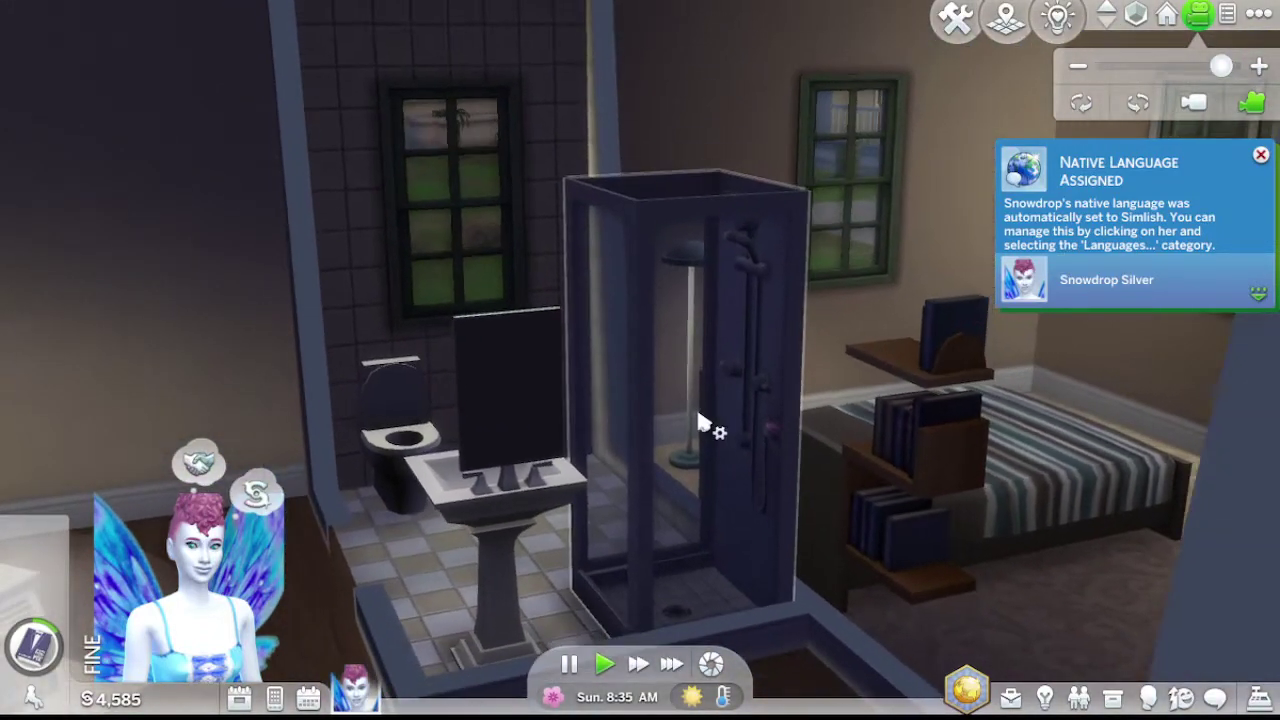
Have the fairy sim take a shower while the camera turns toward the bathroom
left_click(700, 425)
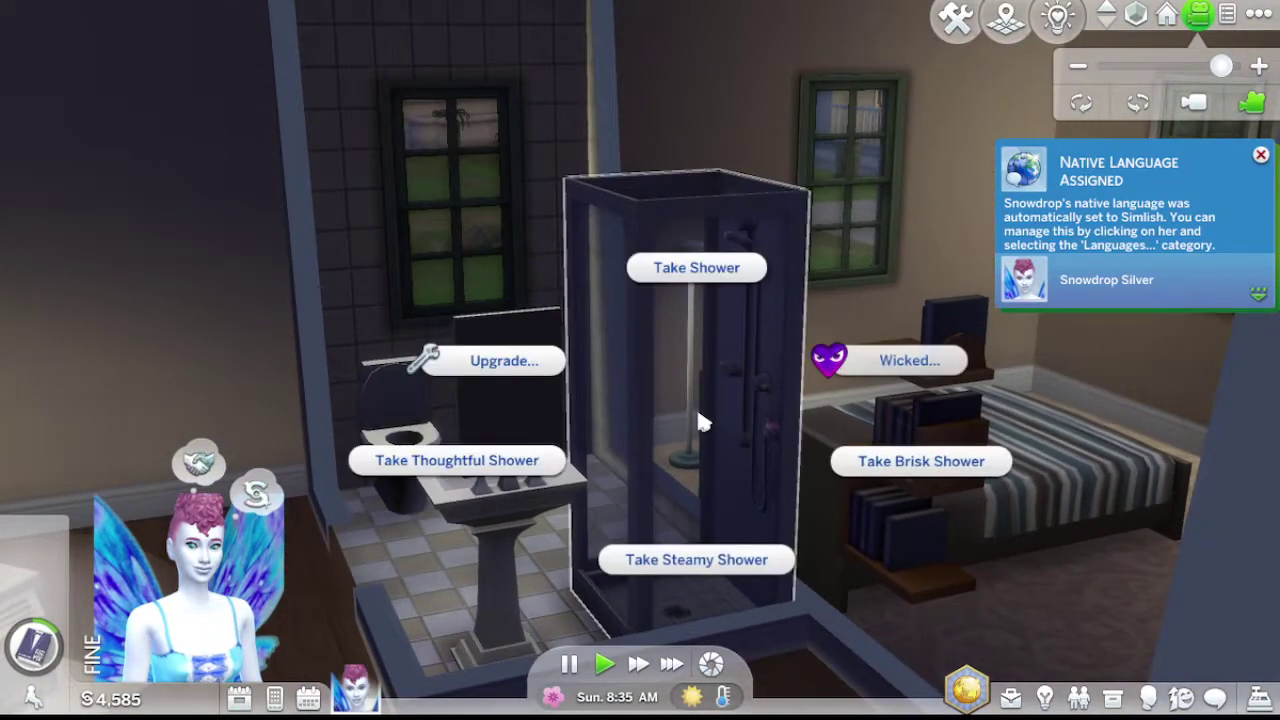
left_click(729, 280)
key("a")
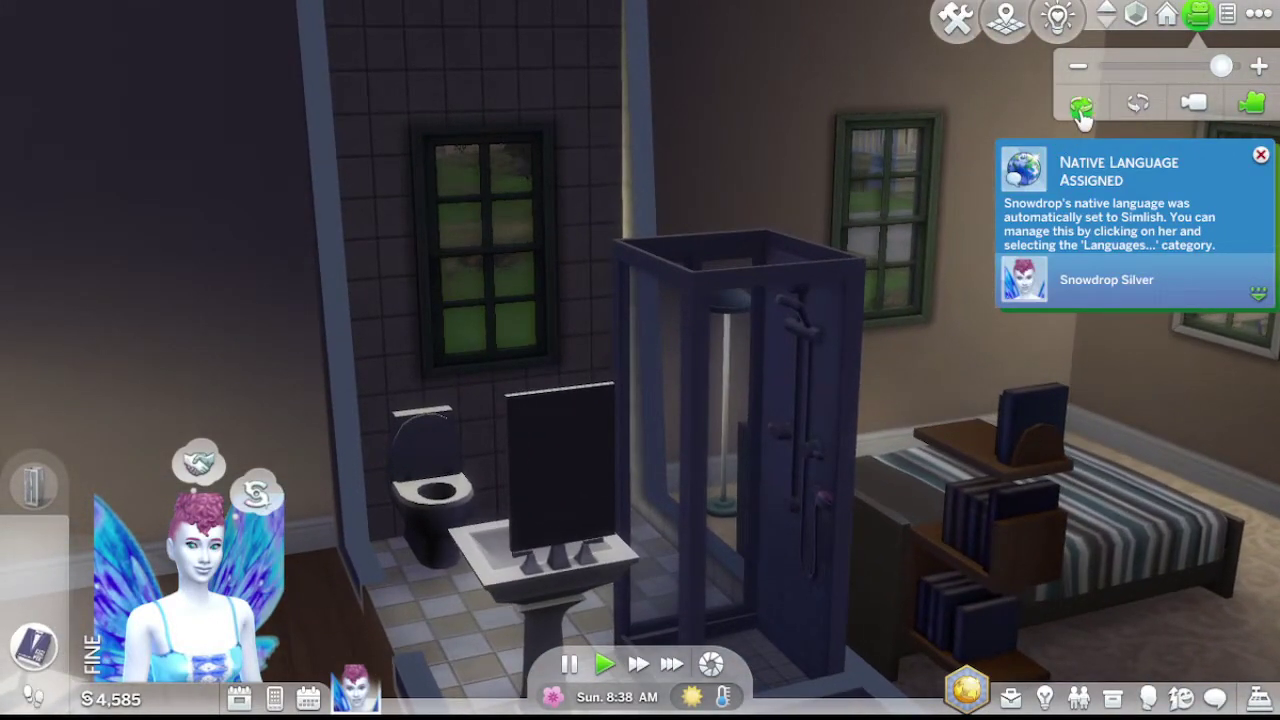
left_click(1082, 106)
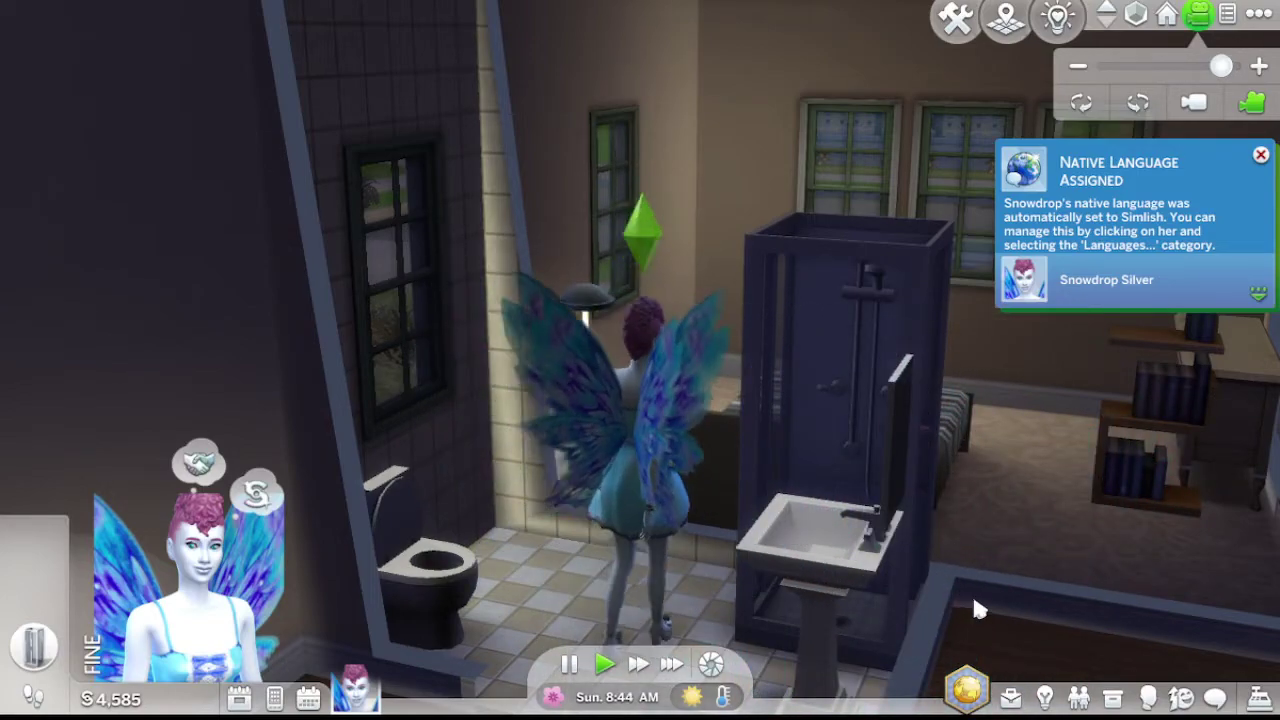
Pause the game mid-shower and swing the camera around to check her wings
left_click(570, 665)
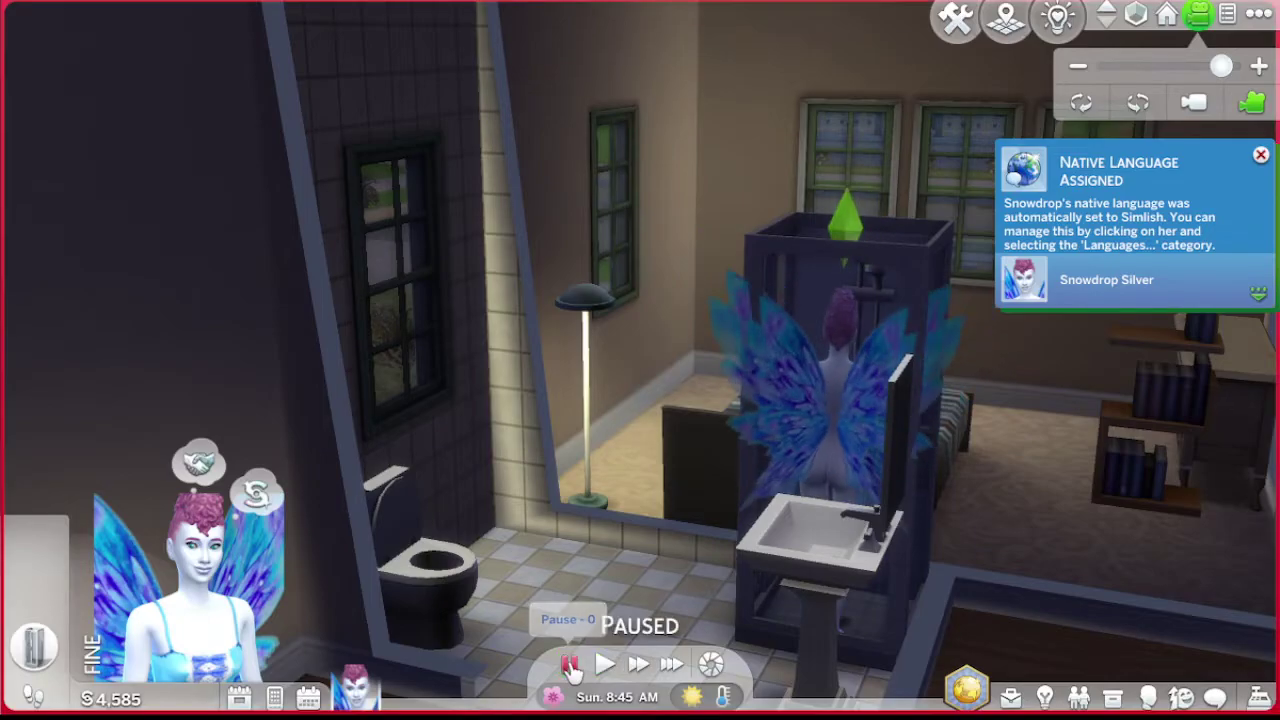
left_click(1080, 102)
scroll(1110, 425, "up", 3)
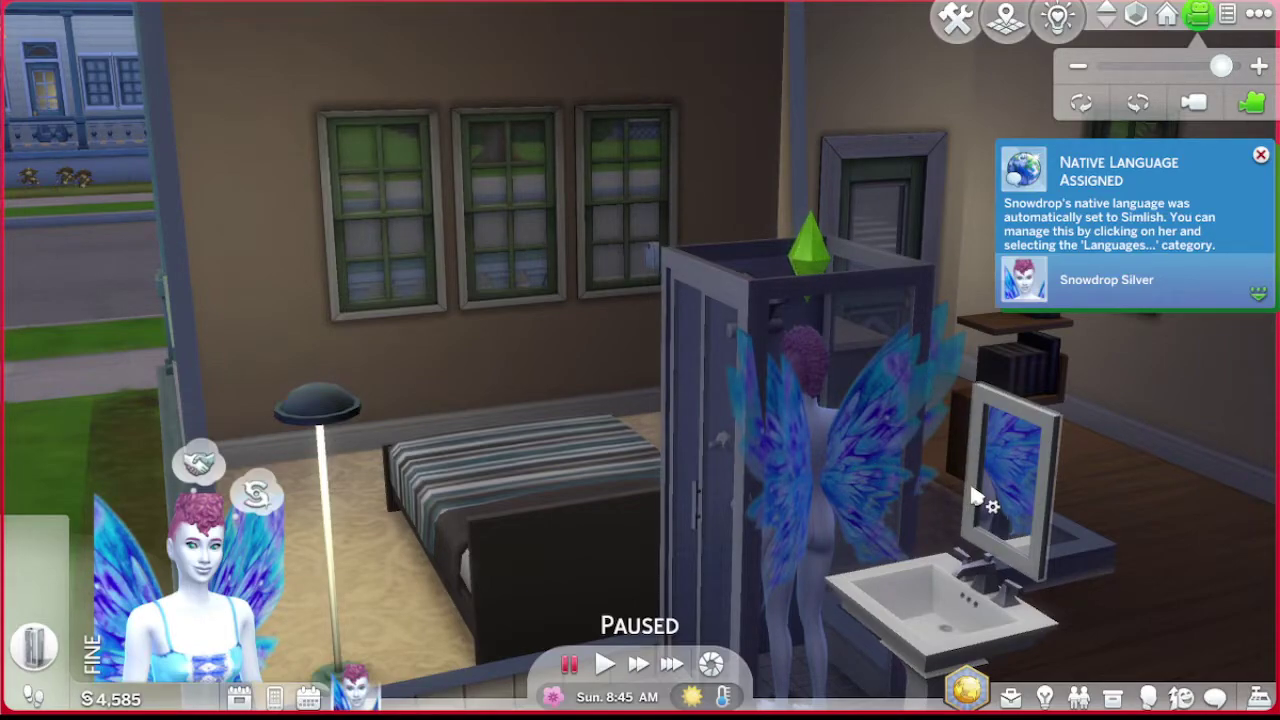
right_click_drag(978, 497, 803, 560)
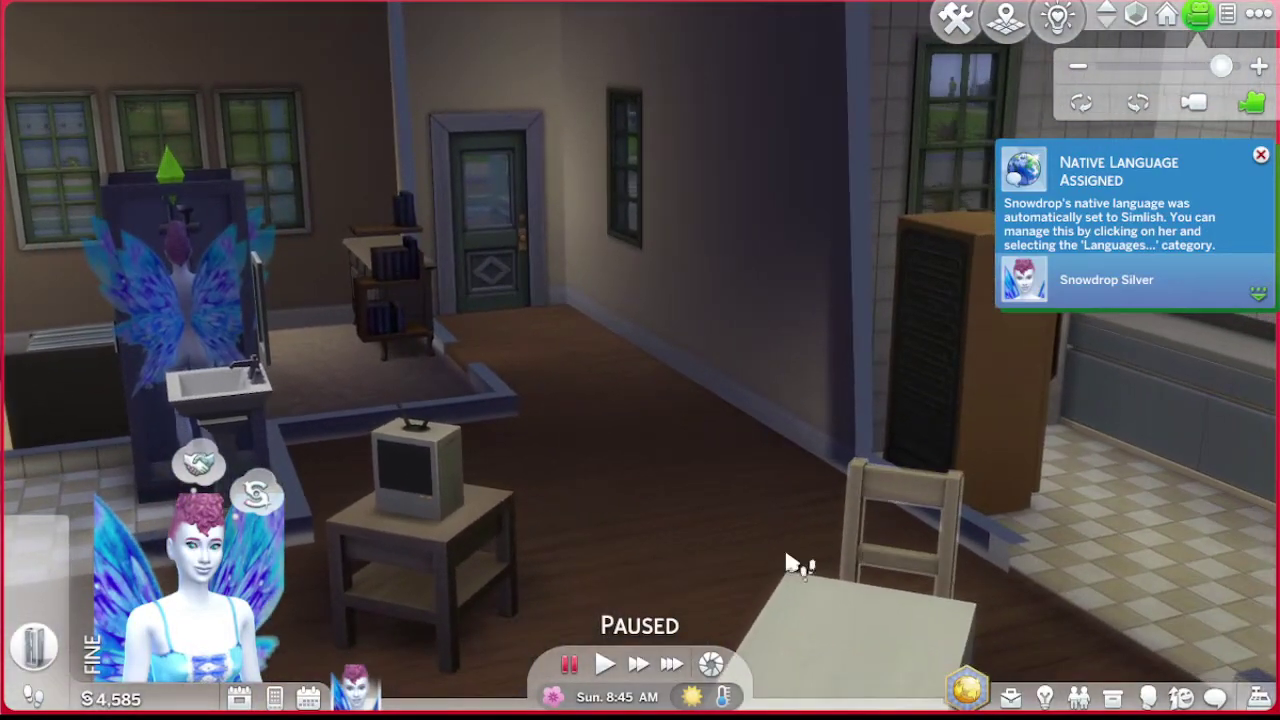
scroll(760, 560, "up", 2)
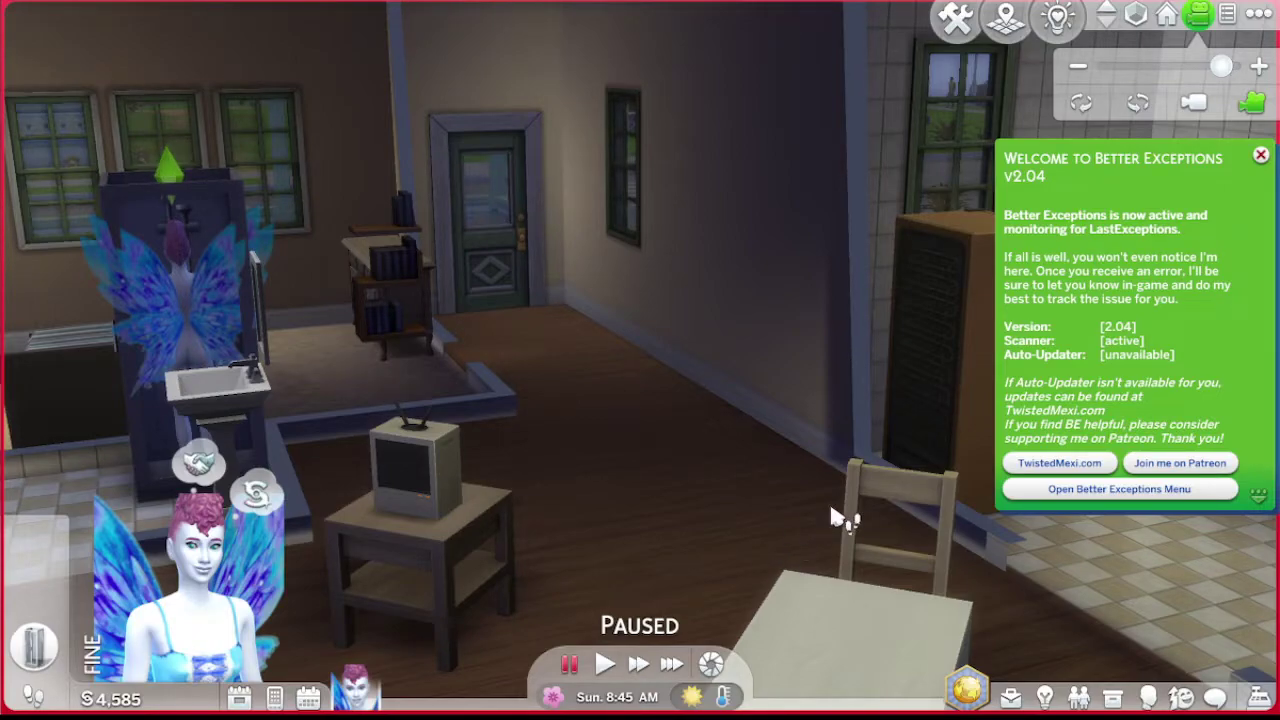
scroll(830, 515, "up", 3)
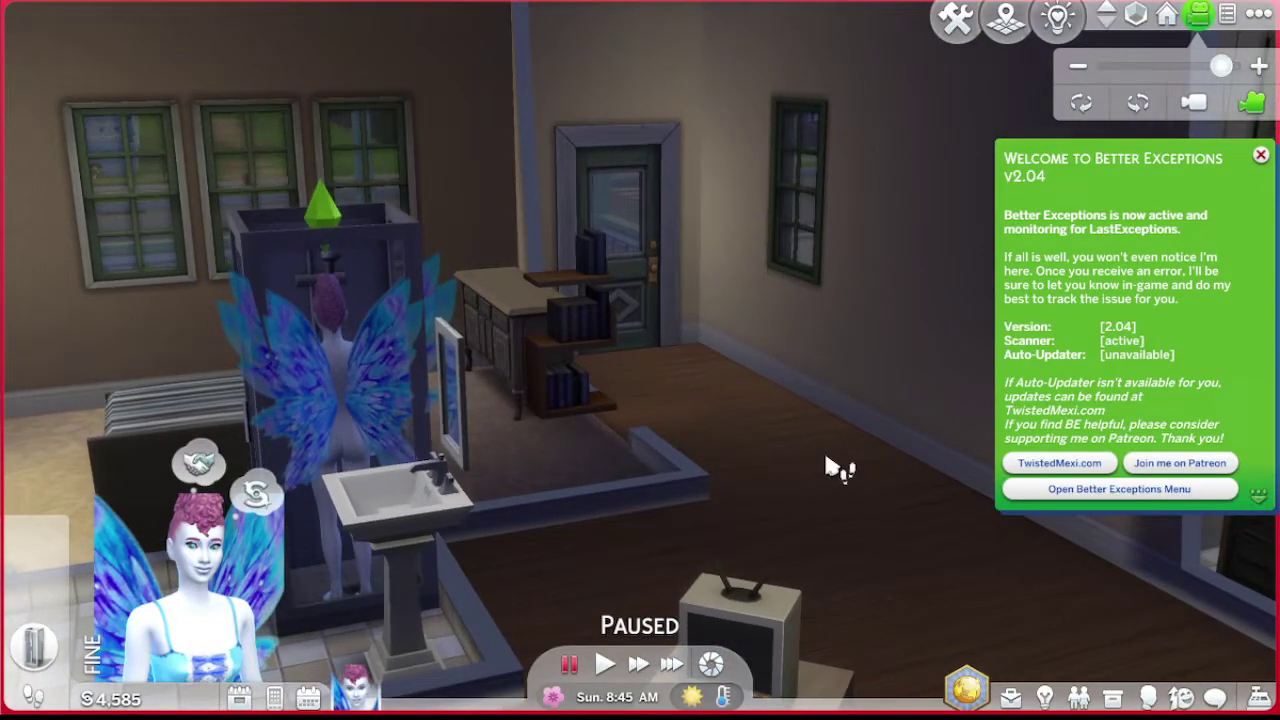
key("d")
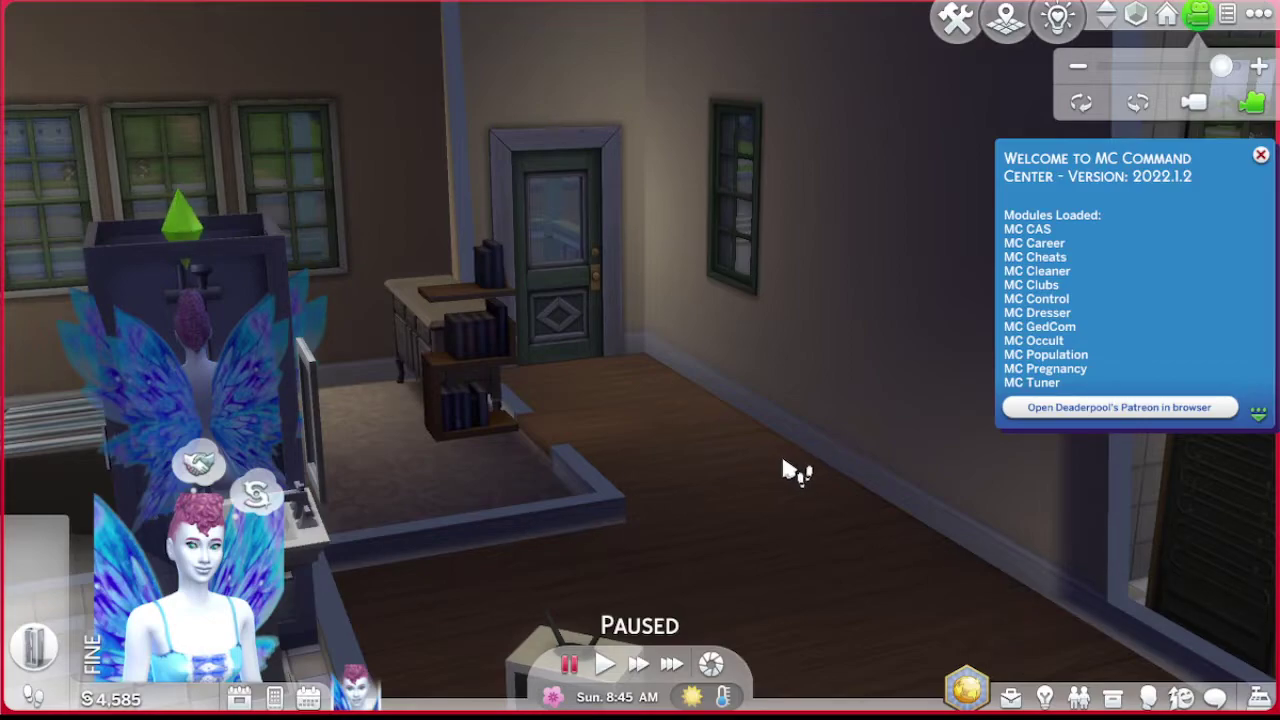
key("d")
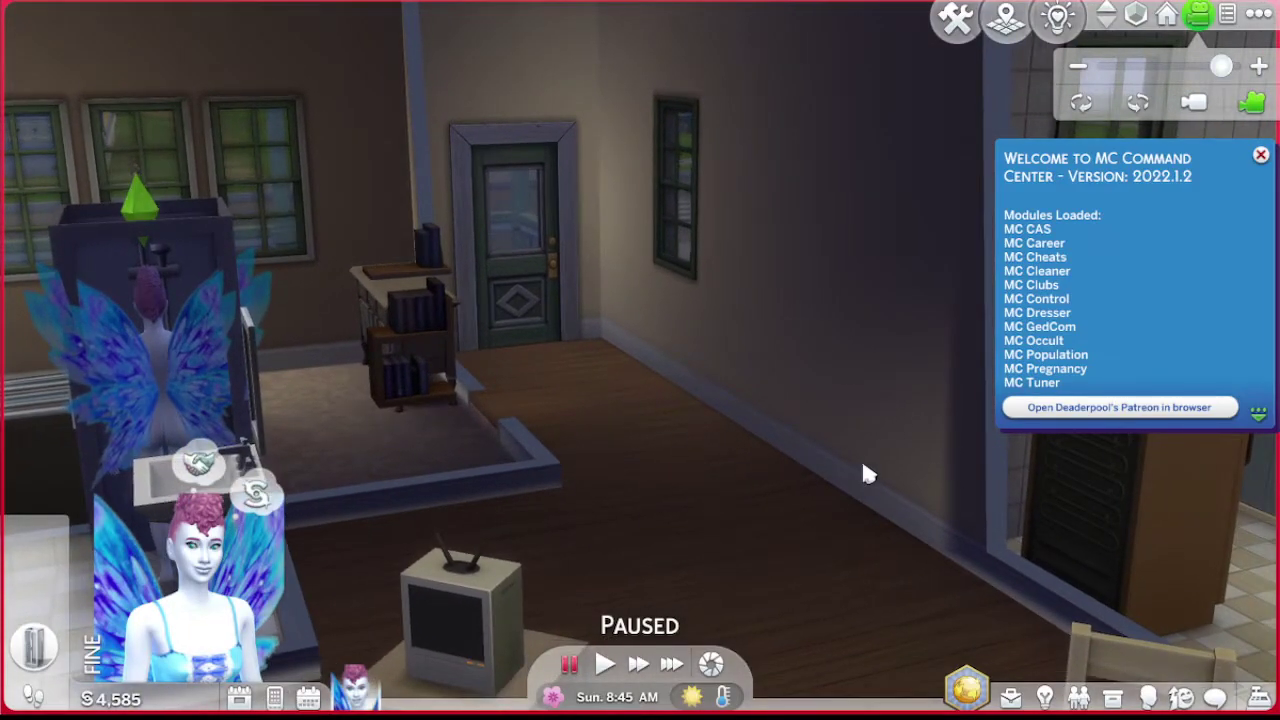